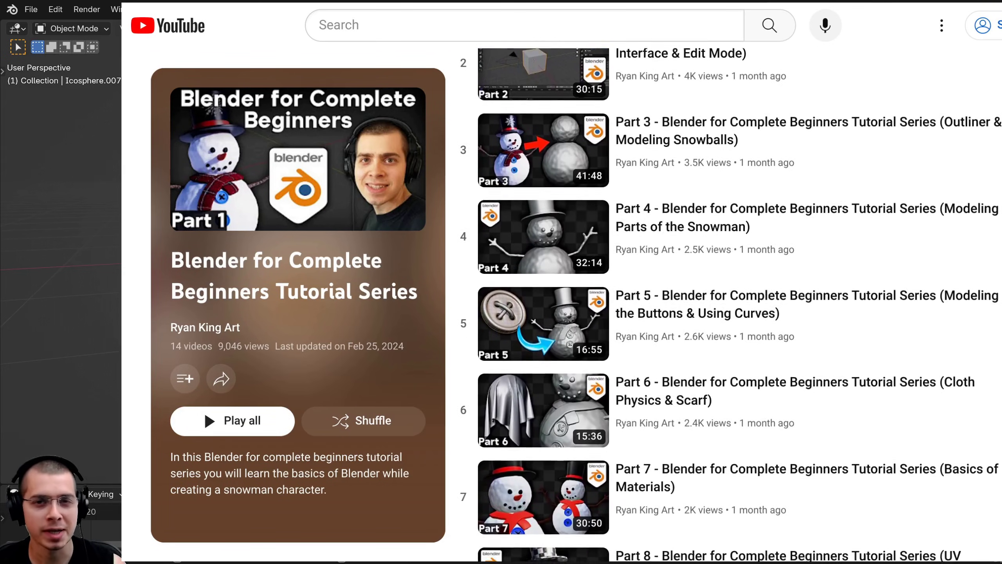
Step: Look through the parts listed in the Blender for Complete Beginners Tutorial Series playlist
scroll(738, 304, "down", 3)
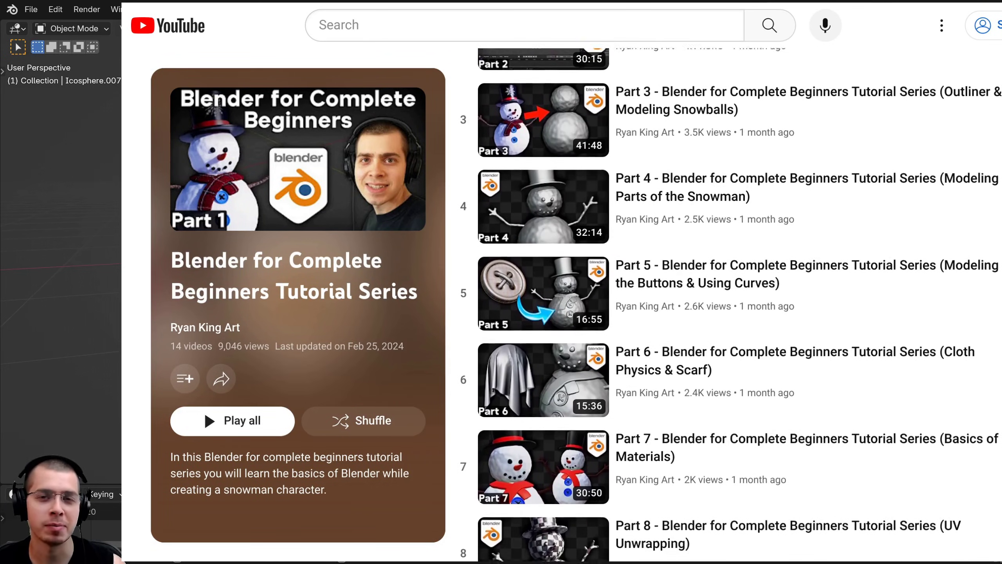
scroll(738, 304, "down", 3)
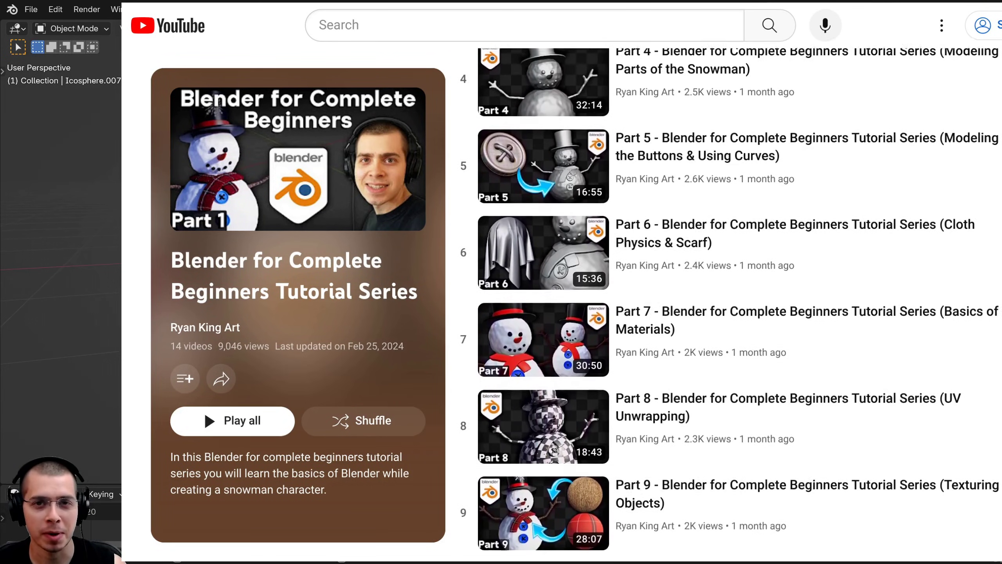
scroll(738, 304, "down", 3)
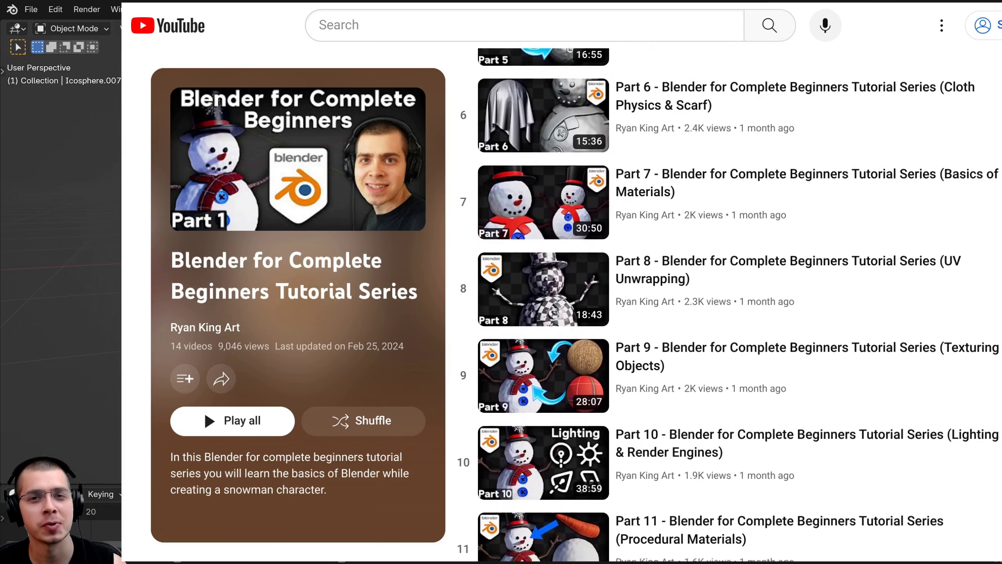
scroll(738, 304, "down", 3)
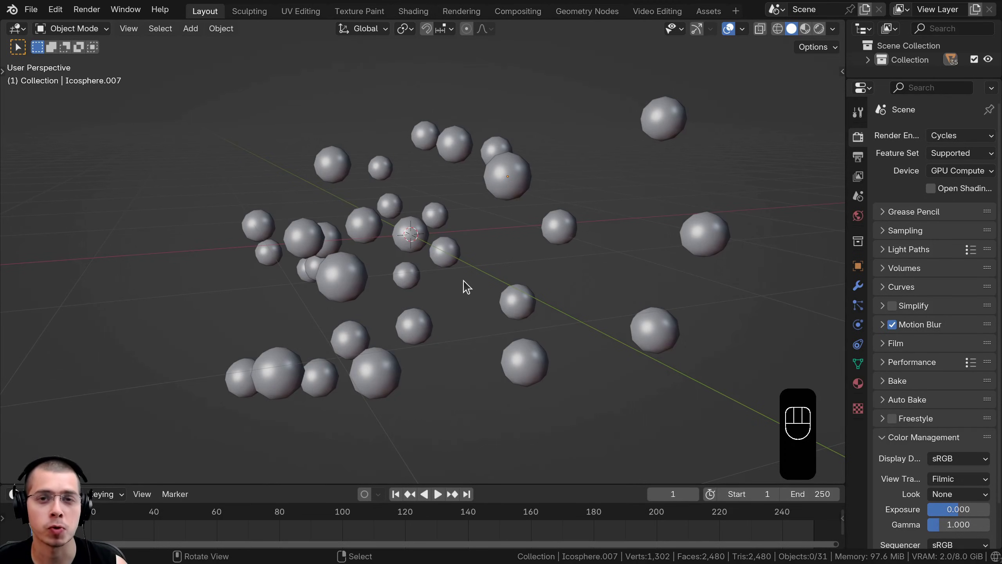
Step: Try turning proportional editing on and off in Object Mode
middle_click_drag(467, 220, 458, 222, "shift")
scroll(460, 196, "down", 1)
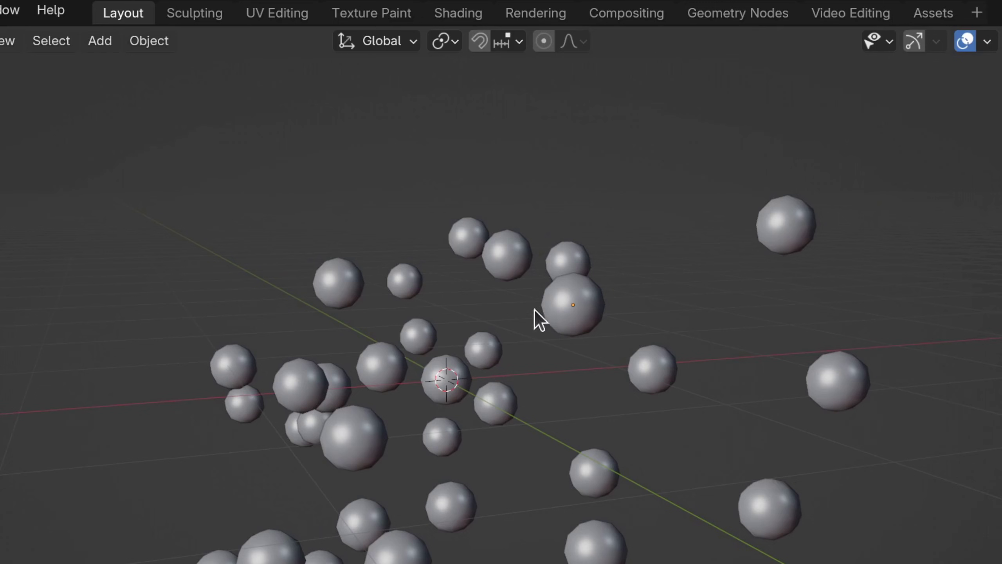
left_click(545, 46)
left_click(544, 43)
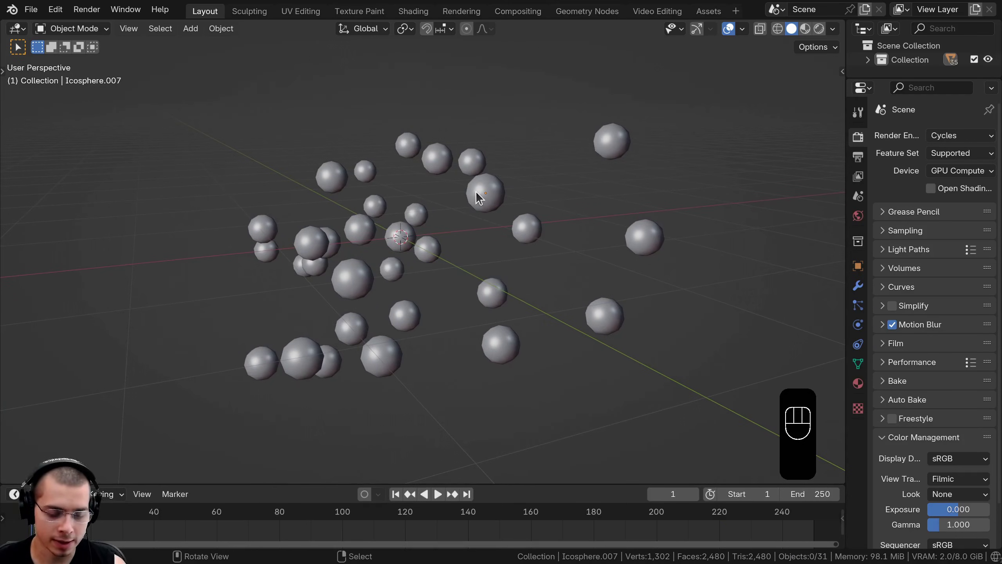
key("o")
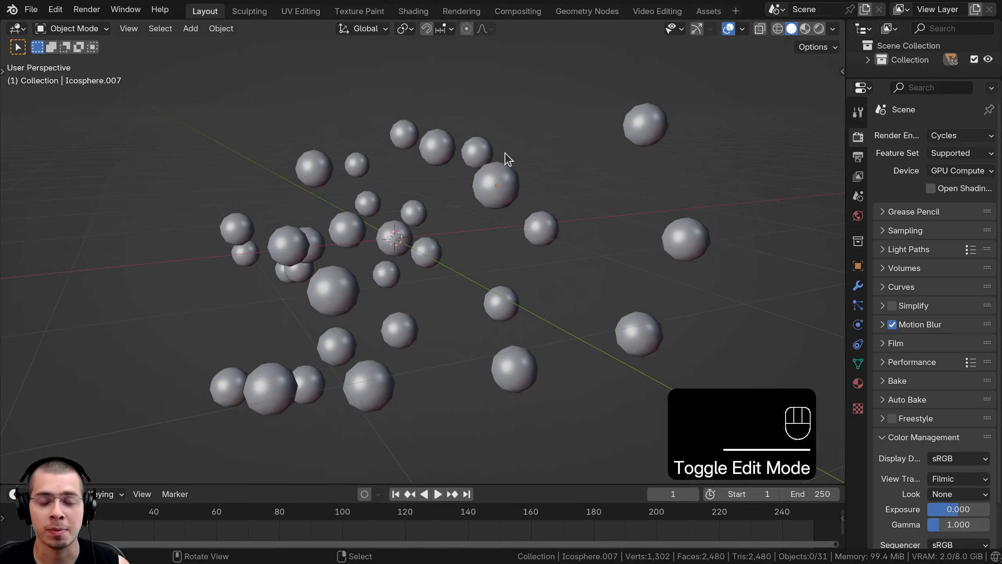
Step: Select the large sphere at the upper middle of the group and try switching to Edit Mode and back to Object Mode
middle_click_drag(504, 154, 495, 165, "shift")
right_click(487, 177)
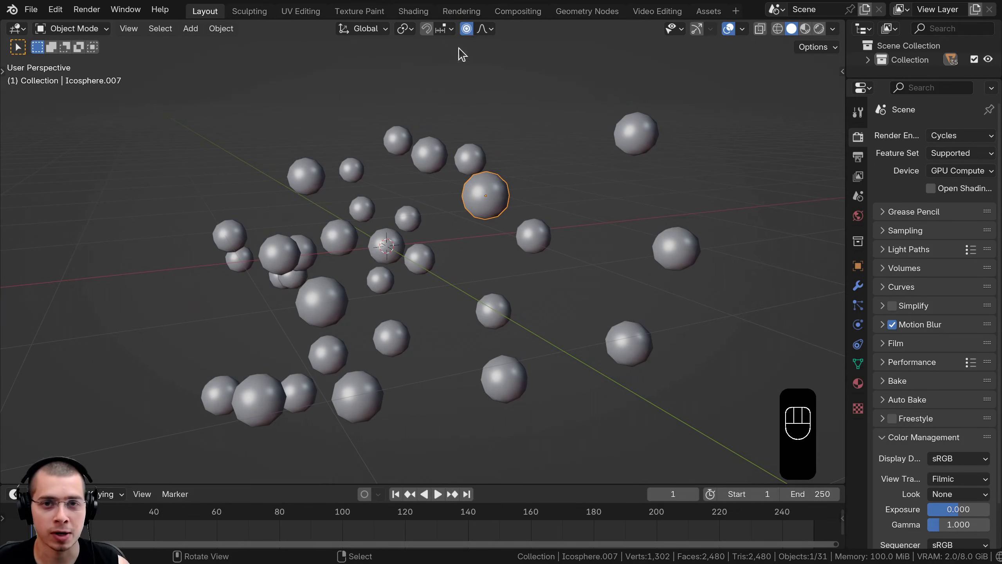
left_click(59, 29)
left_click(73, 60)
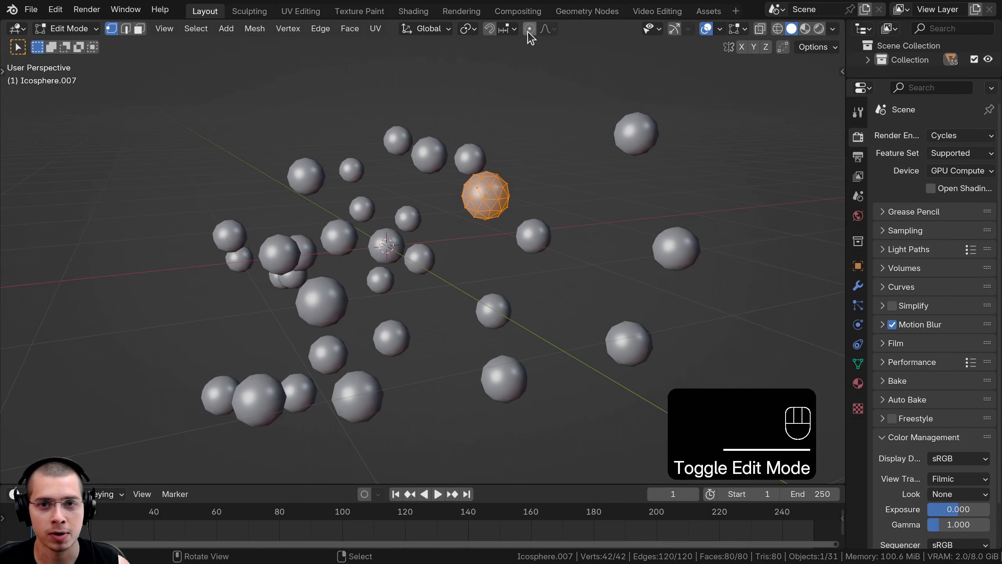
left_click(51, 33)
left_click(57, 45)
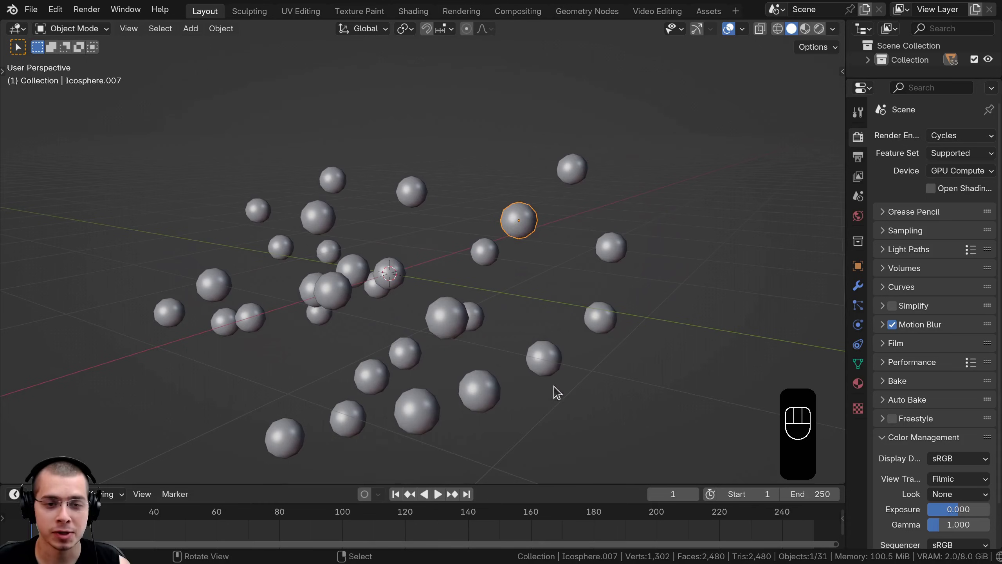
Step: Select all the spheres and clear the selection again
key("a")
key("a")
middle_click_drag(424, 221, 316, 132)
key("a")
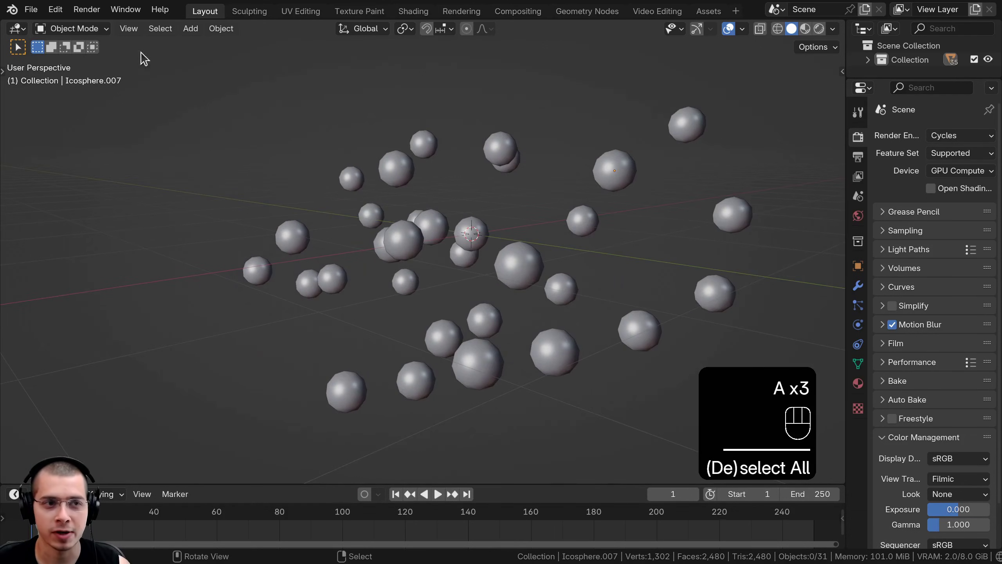
left_click(63, 30)
middle_click_drag(355, 177, 470, 197)
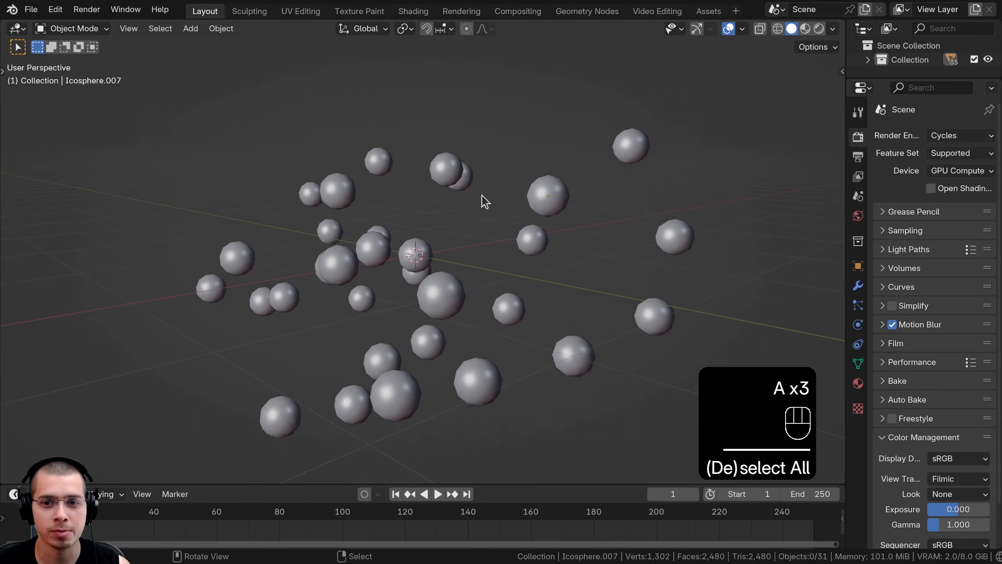
Step: Enable proportional editing and move a sphere near the middle upward and outward with its neighbours following
left_click(535, 187)
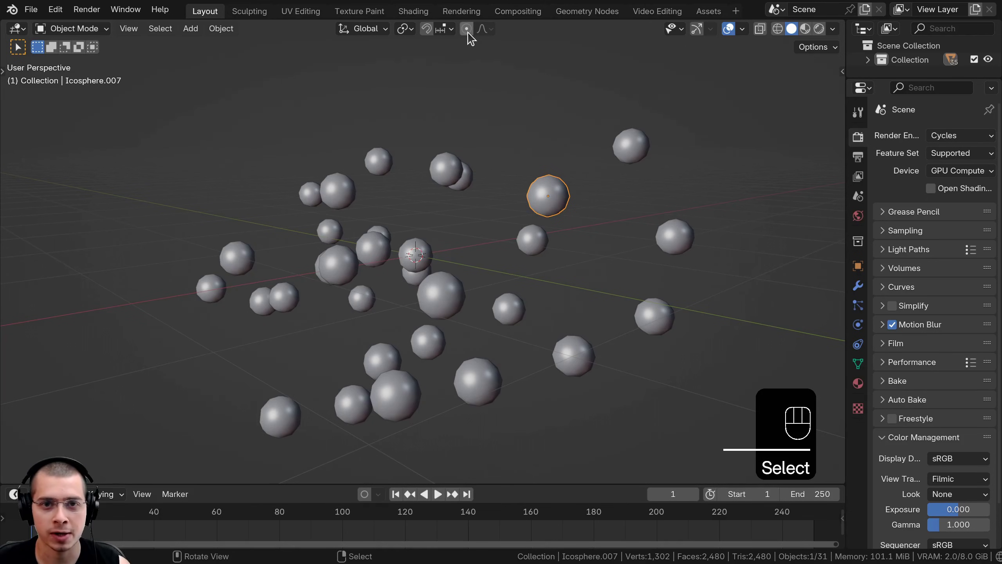
middle_click_drag(518, 252, 501, 264)
left_click(514, 224)
key("g")
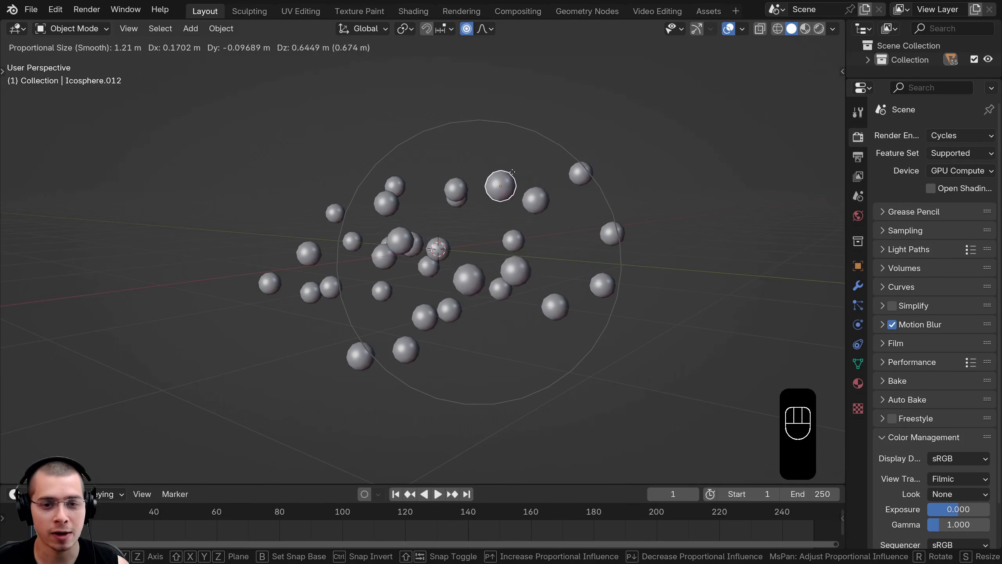
right_click(488, 178)
key("g")
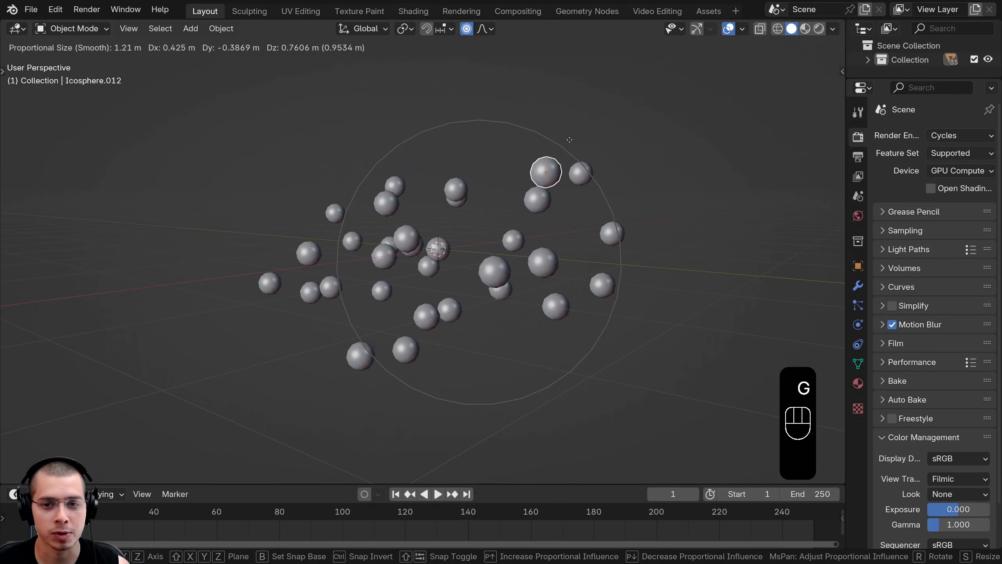
left_click(576, 120)
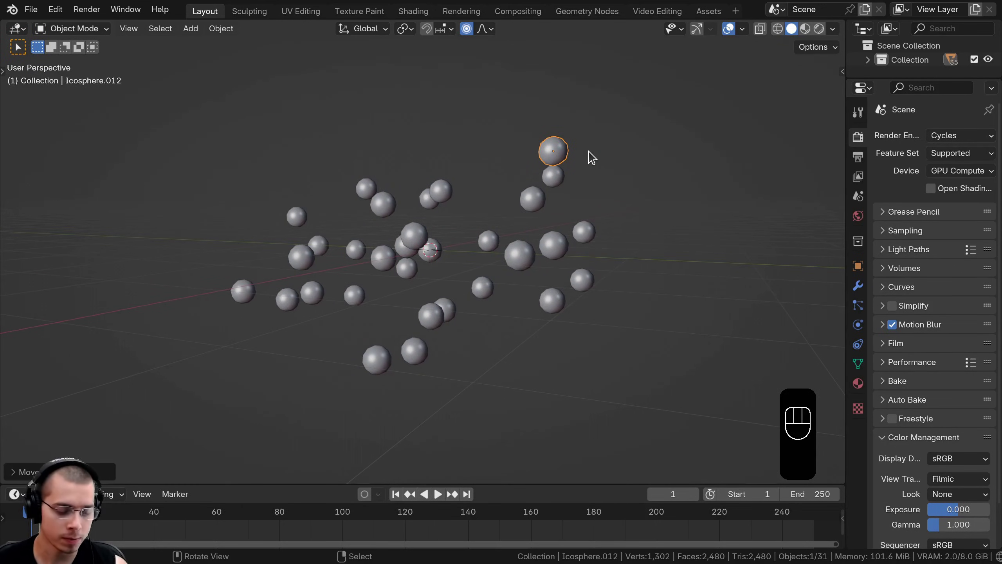
Step: Try scaling and rotating the selected sphere with proportional editing
key("s")
right_click(642, 161)
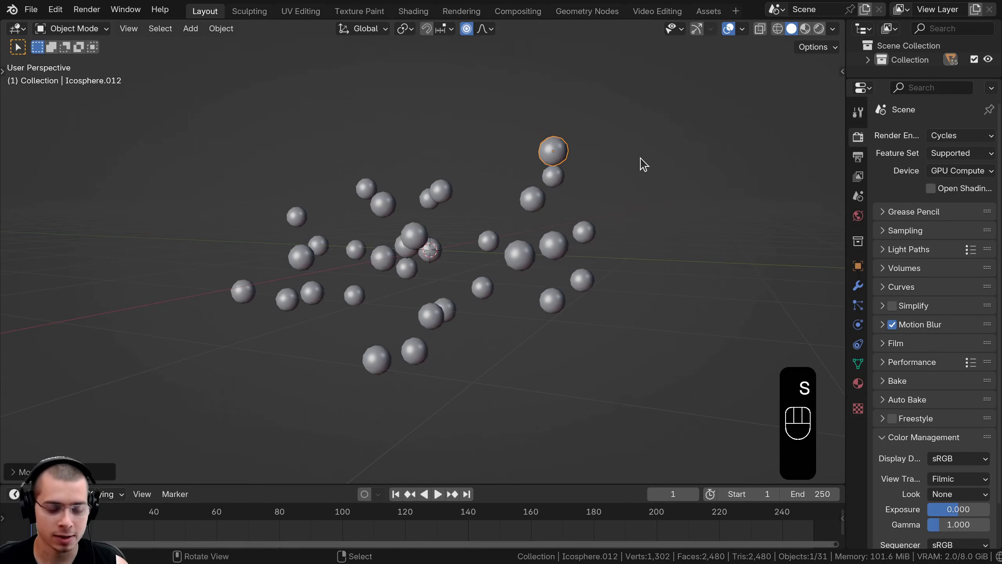
key("r")
right_click(568, 179)
Step: Try moving the selected sphere in several directions to see how proportional editing affects the spheres inside the influence circle
key("g")
right_click(565, 181)
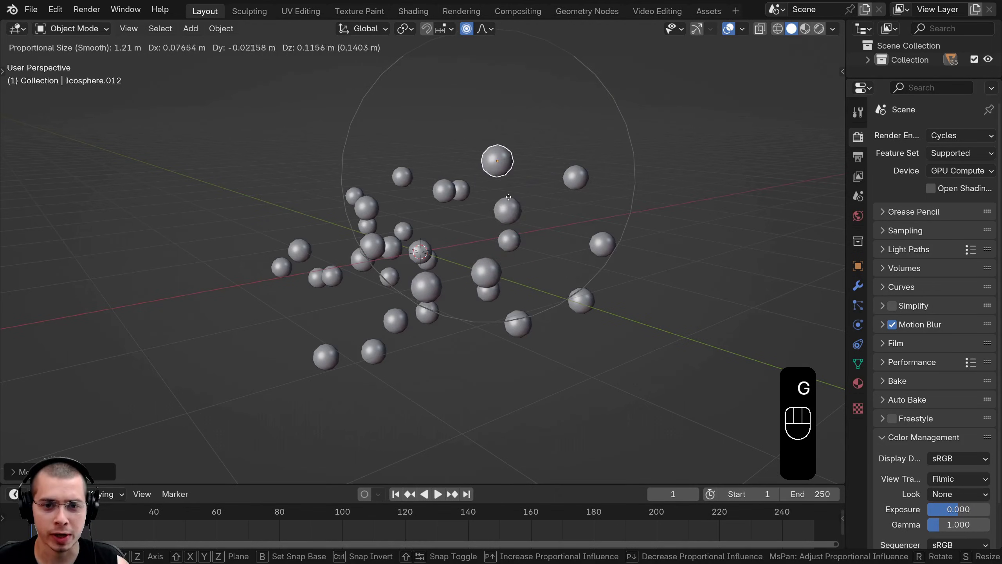
right_click(480, 265)
key("g")
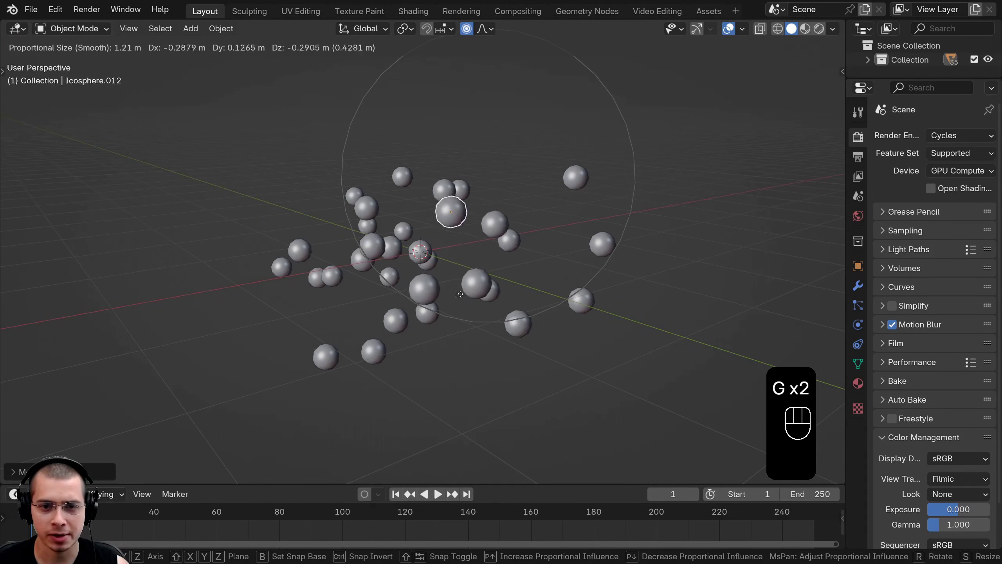
right_click(407, 251)
key("g")
right_click(447, 233)
middle_click_drag(454, 229, 387, 294, "shift")
key("g")
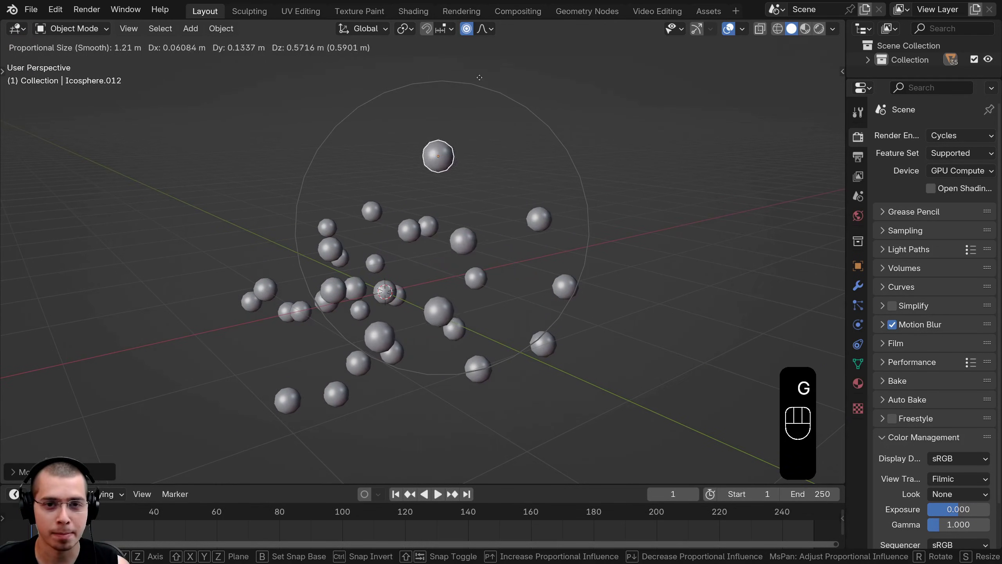
right_click(461, 93)
key("g")
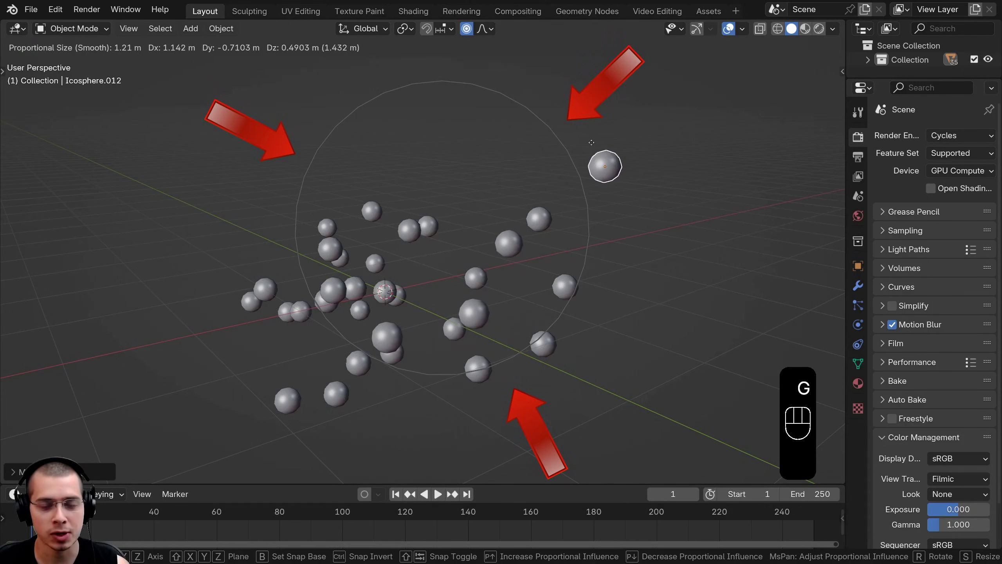
right_click(426, 181)
Step: Try moving the selected sphere proportionally while viewing the group from other angles
middle_click_drag(289, 292, 507, 198)
key("g")
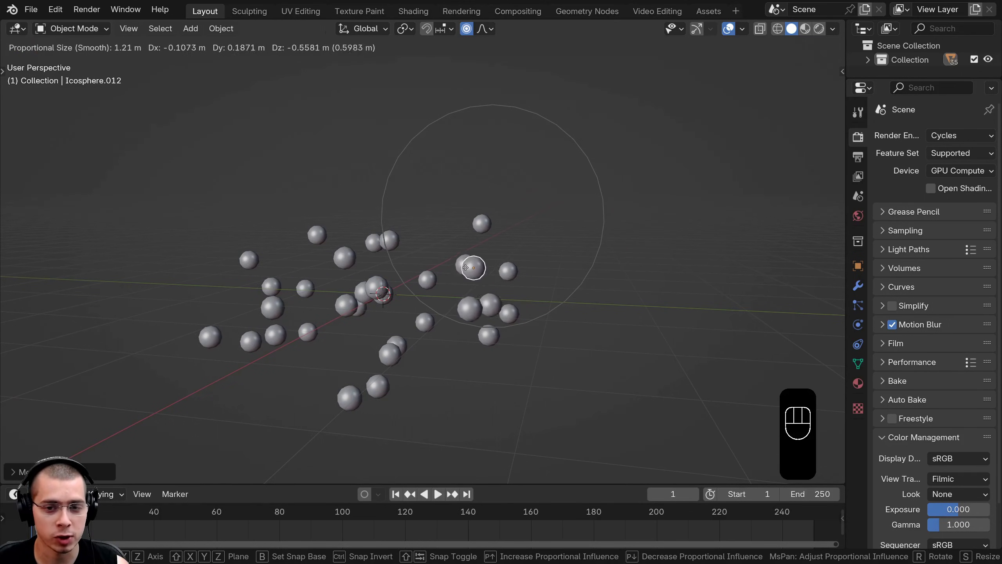
right_click(530, 249)
middle_click_drag(529, 249, 561, 342)
key("g")
right_click(561, 289)
middle_click_drag(561, 288, 509, 252)
key("g")
right_click(569, 303)
Step: Try moving, rotating and scaling the selected sphere proportionally while viewing the group from above
key("g")
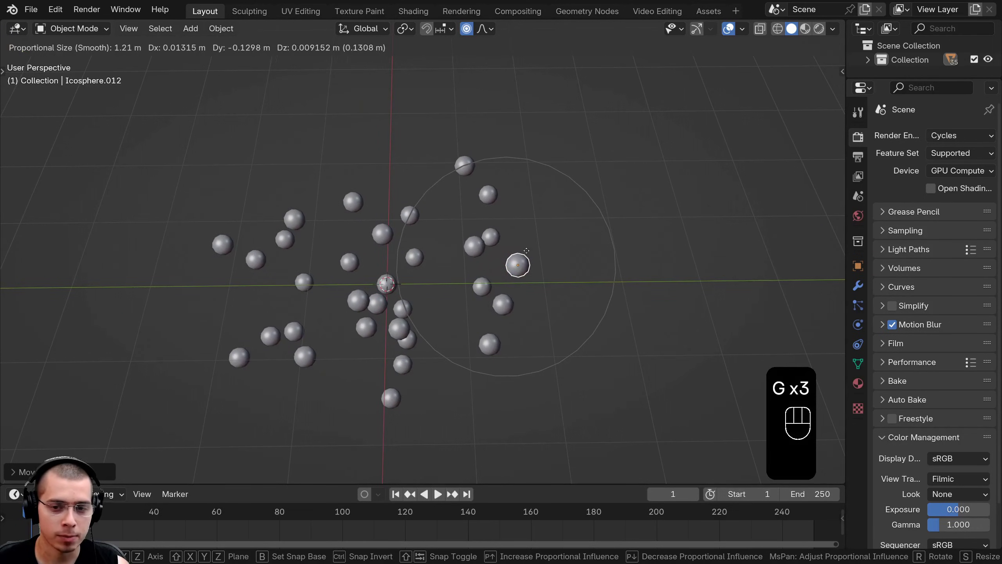
right_click(522, 242)
key("r")
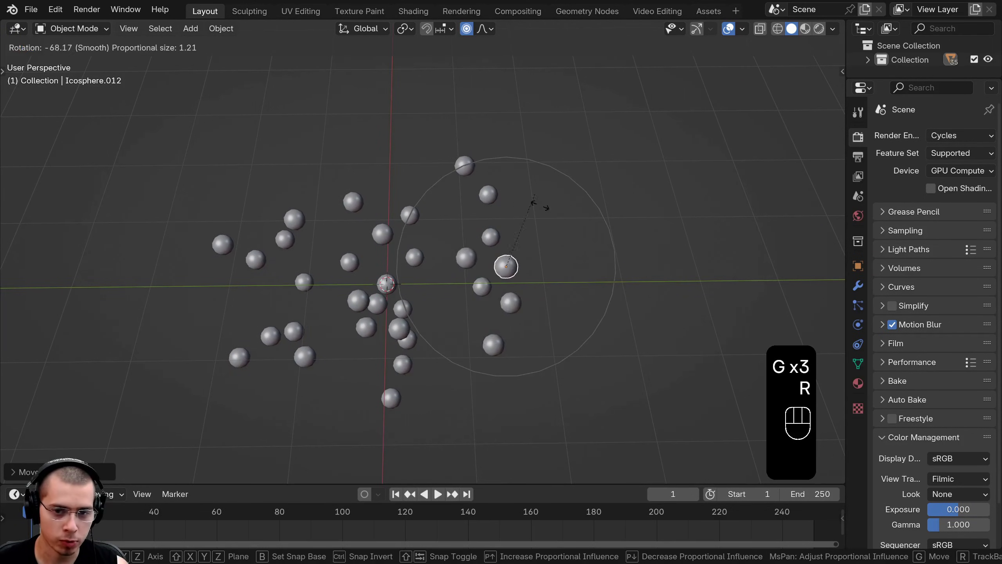
key("s")
Step: Try moving the selected sphere while varying the proportional size up to about 3.8 m and back to about 2.85 m
key("g")
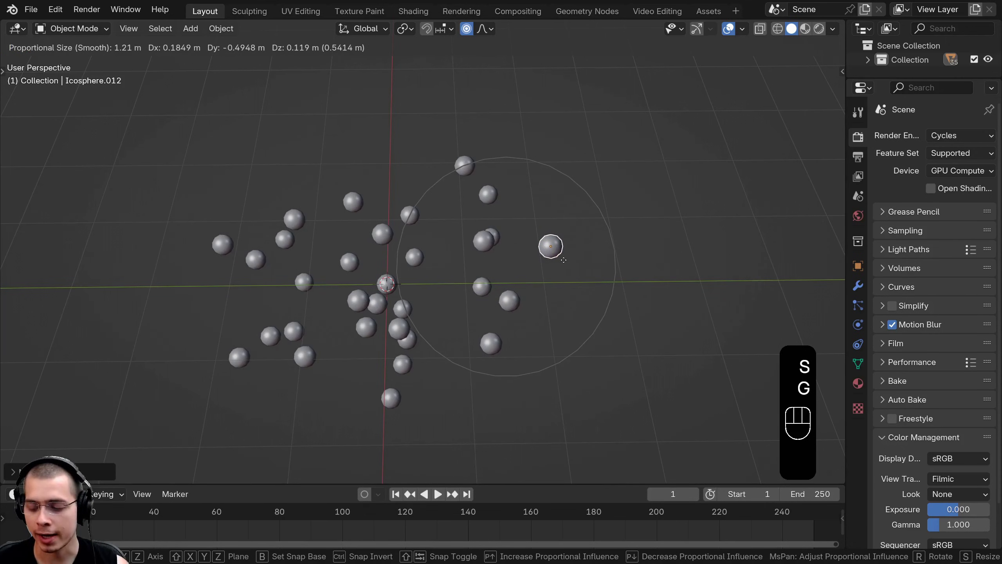
scroll(570, 258, "down", 6)
scroll(561, 265, "up", 6)
scroll(521, 278, "down", 3)
scroll(594, 190, "down", 3)
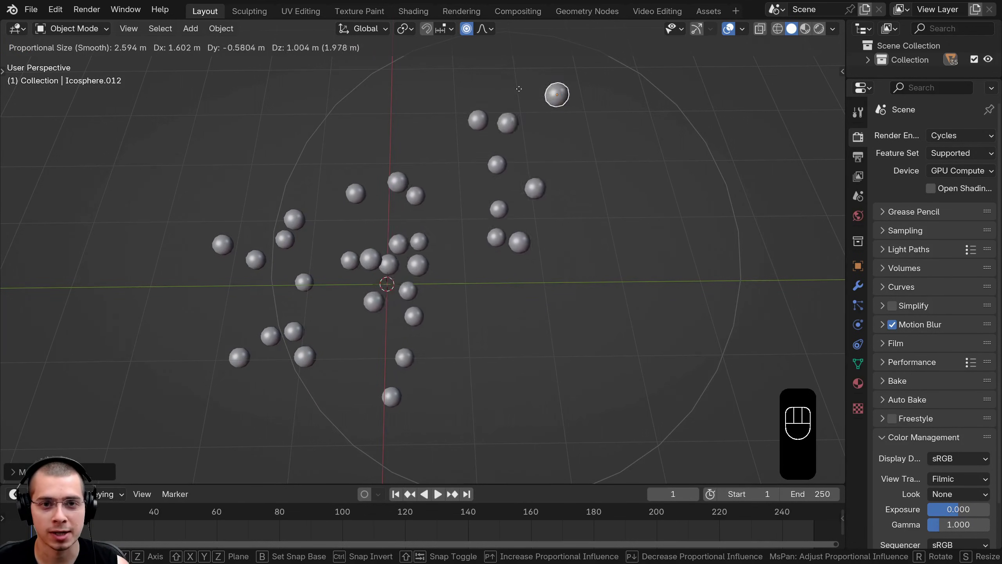
scroll(561, 394, "down", 4)
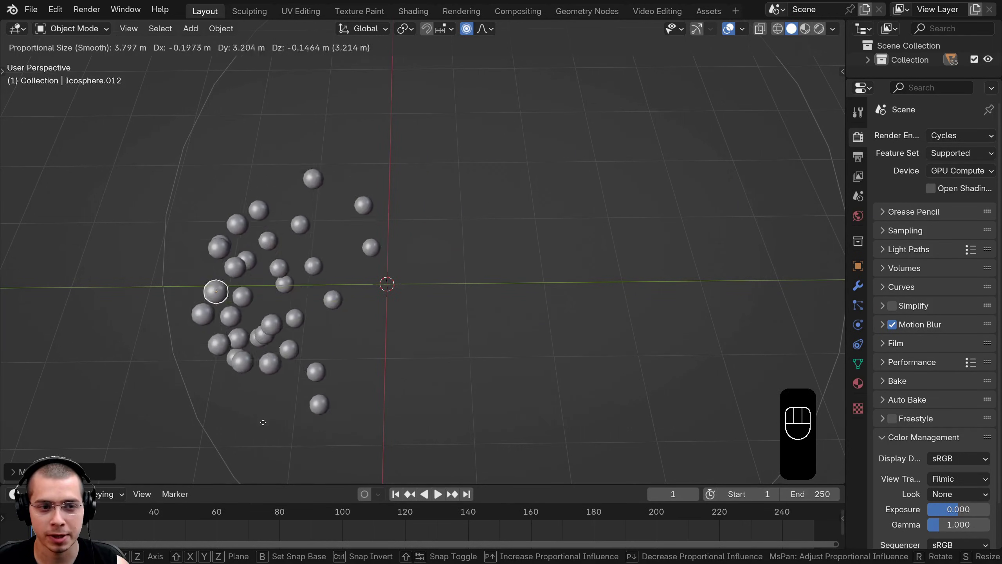
scroll(707, 237, "up", 11)
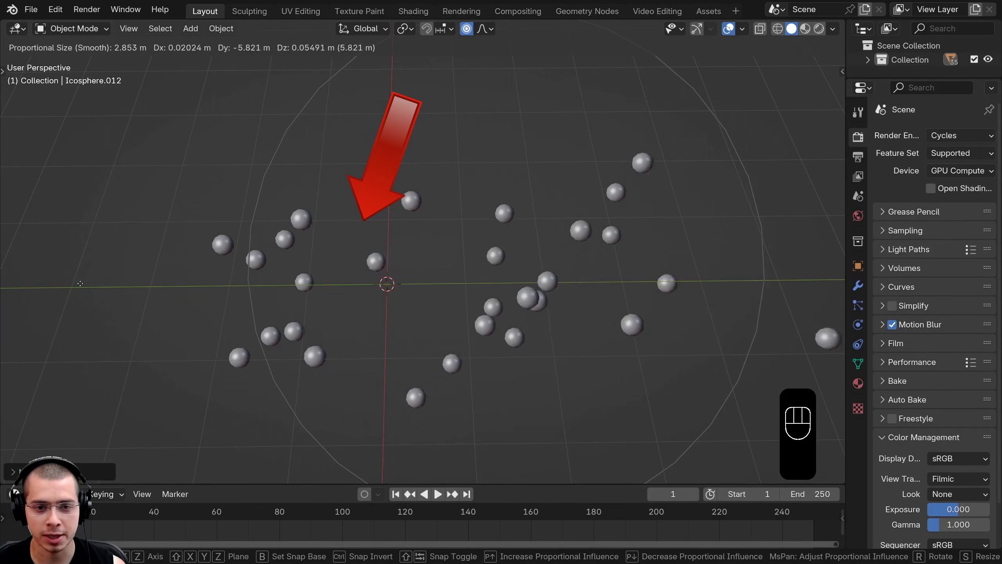
left_click(466, 290)
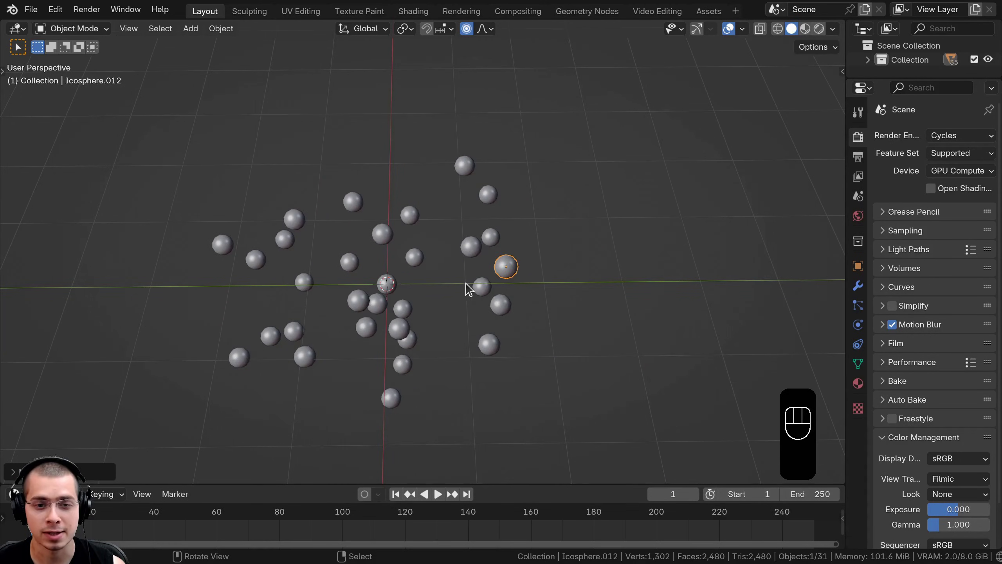
Step: Move the selected sphere farther from the group using a proportional size of about 4.25 m, and turn proportional editing off
key("g")
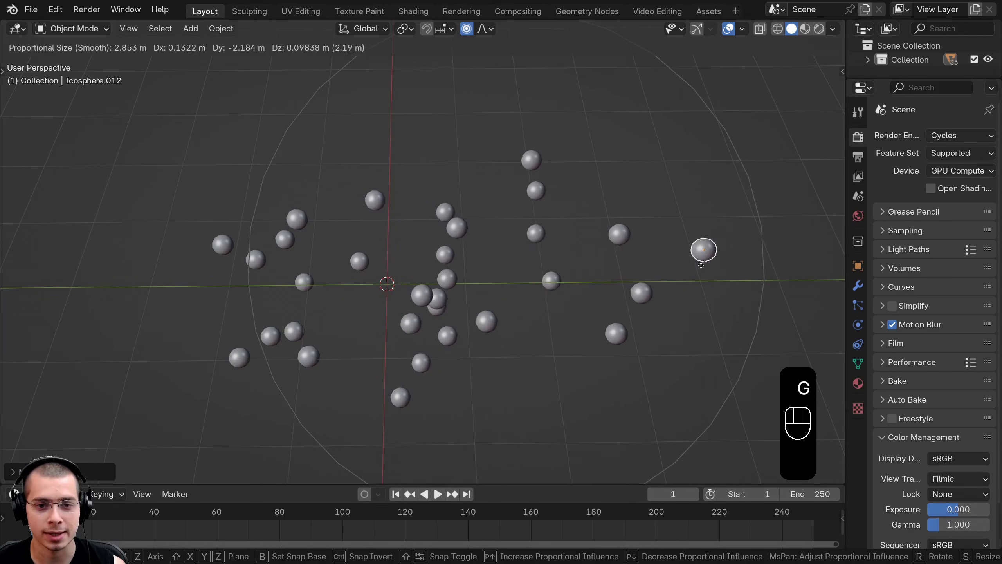
right_click(622, 271)
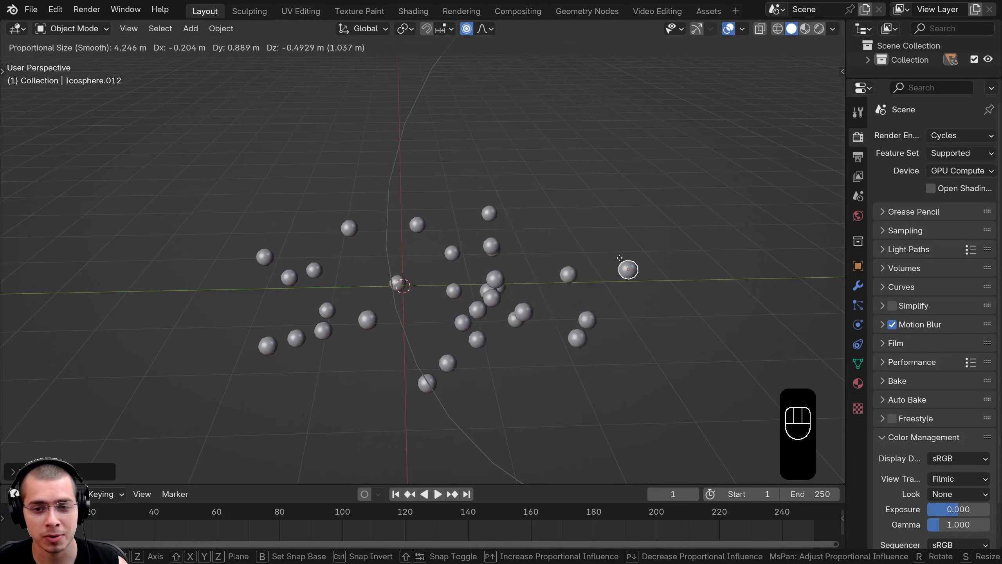
left_click(639, 240)
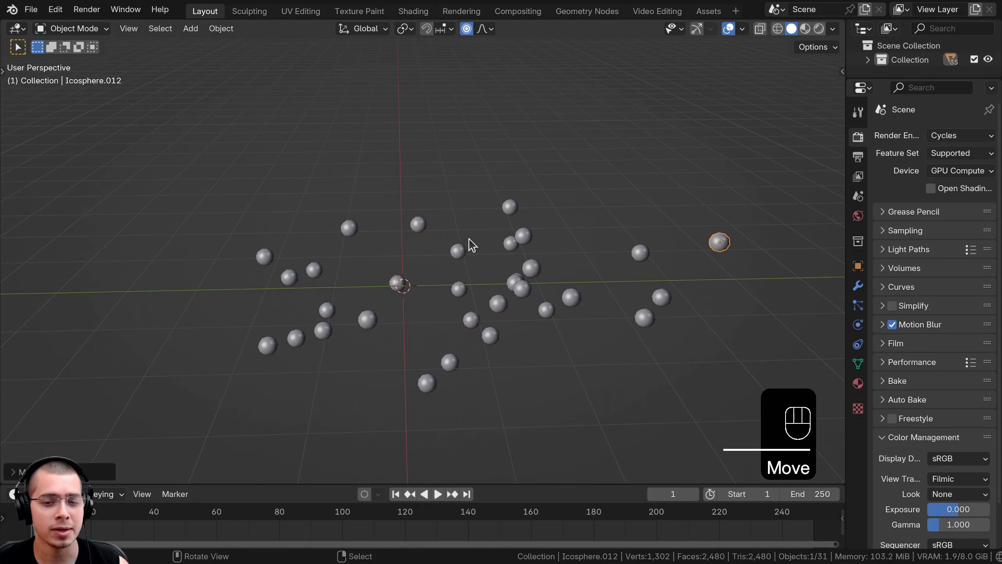
key("g")
left_click(520, 229)
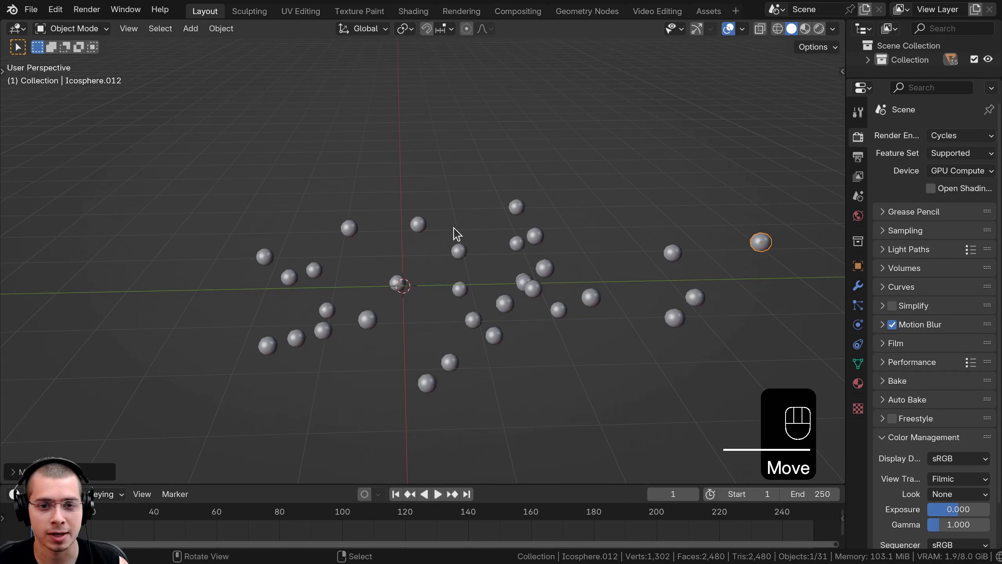
Step: Delete all the spheres in the scene
key("a")
key("x")
left_click(438, 207)
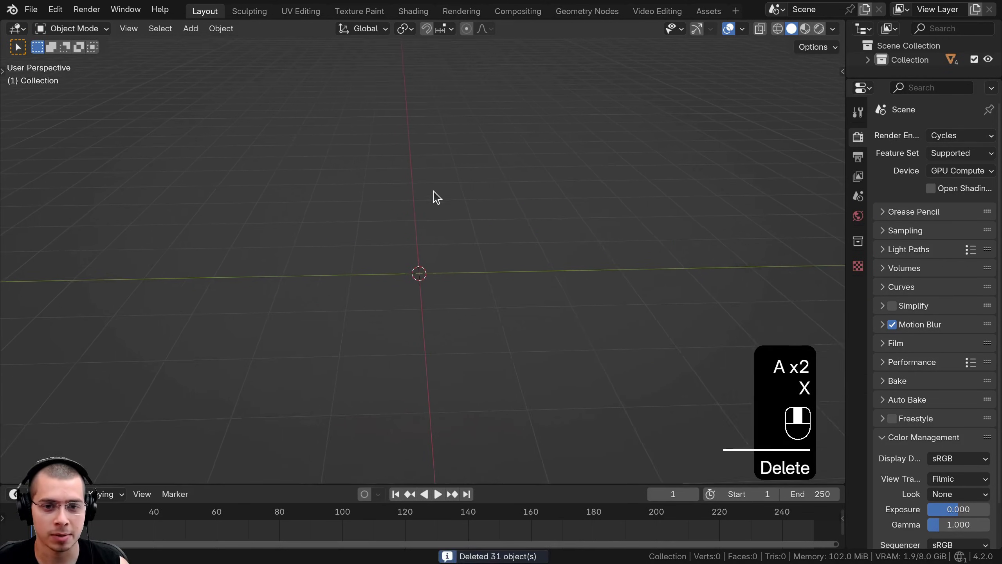
Step: Add an ico sphere at the scene origin
key("shift+a")
mouse_move(413, 180)
left_click(480, 231)
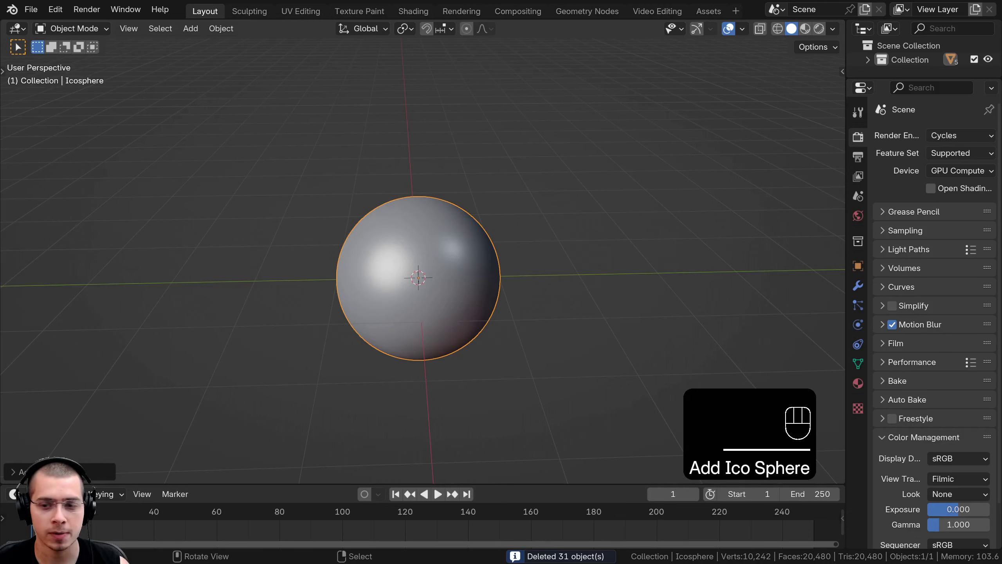
Step: Enter Edit Mode on the ico sphere with no vertices selected, and turn on proportional editing
left_click(23, 472)
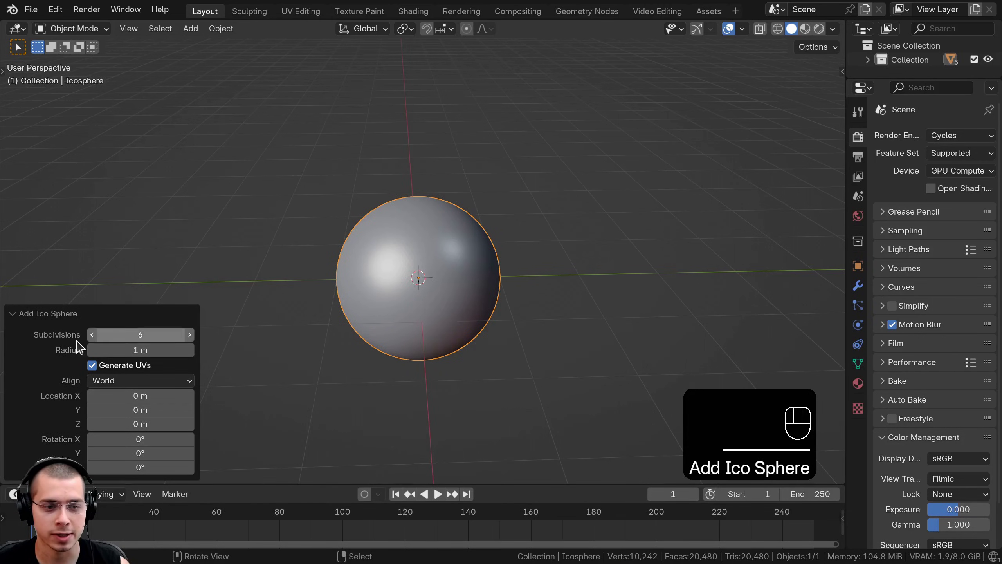
left_click(59, 312)
scroll(348, 252, "up", 5)
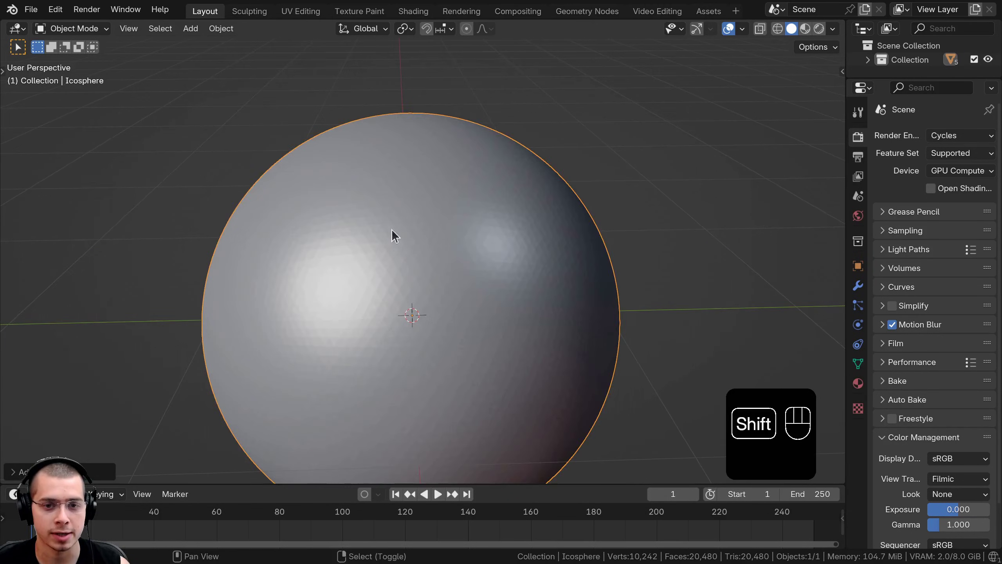
middle_click_drag(388, 236, 406, 186, "shift")
left_click(80, 28)
left_click(92, 63)
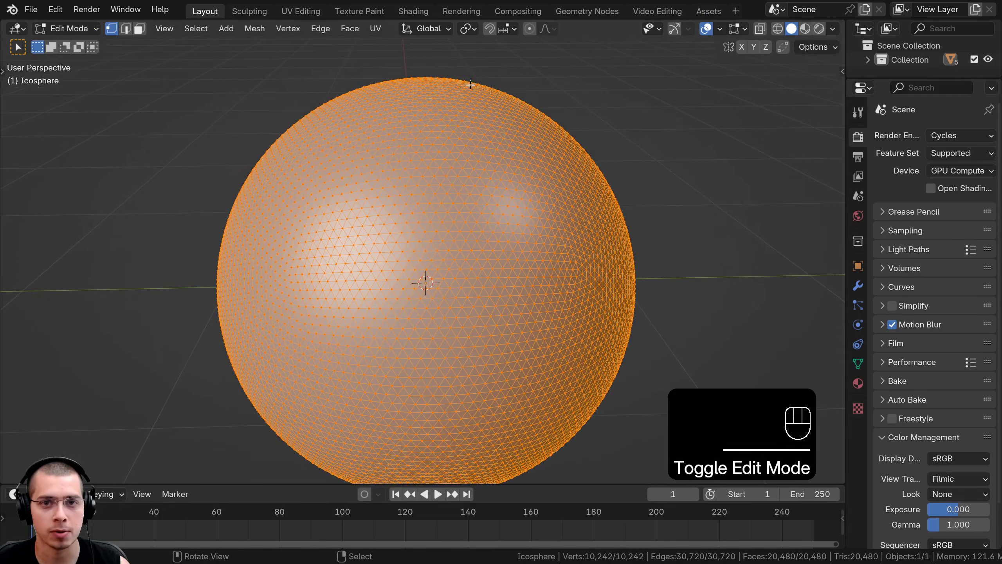
key("a")
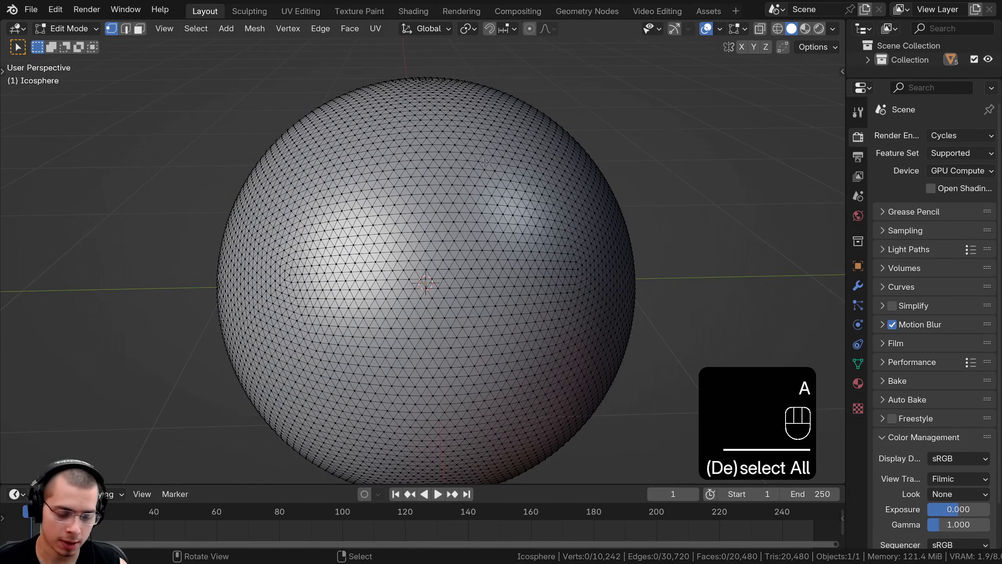
middle_click_drag(420, 116, 420, 141, "shift")
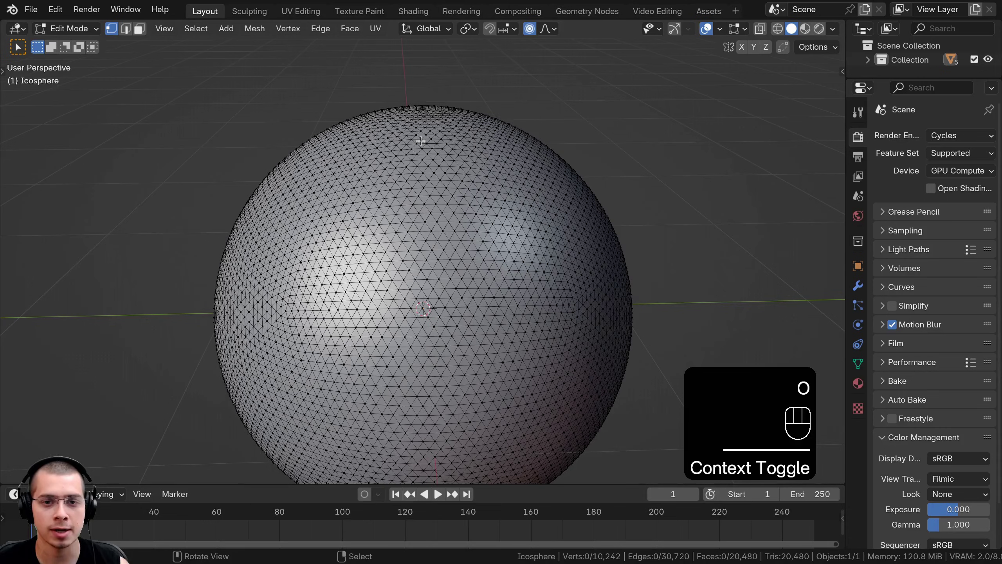
Step: Select a vertex near the sphere's top and try moving it with proportional sizes from about 1.8 m down to 1.35 m
right_click(445, 133)
scroll(445, 134, "down", 3)
middle_click_drag(435, 196, 434, 223, "shift")
scroll(434, 224, "up", 2)
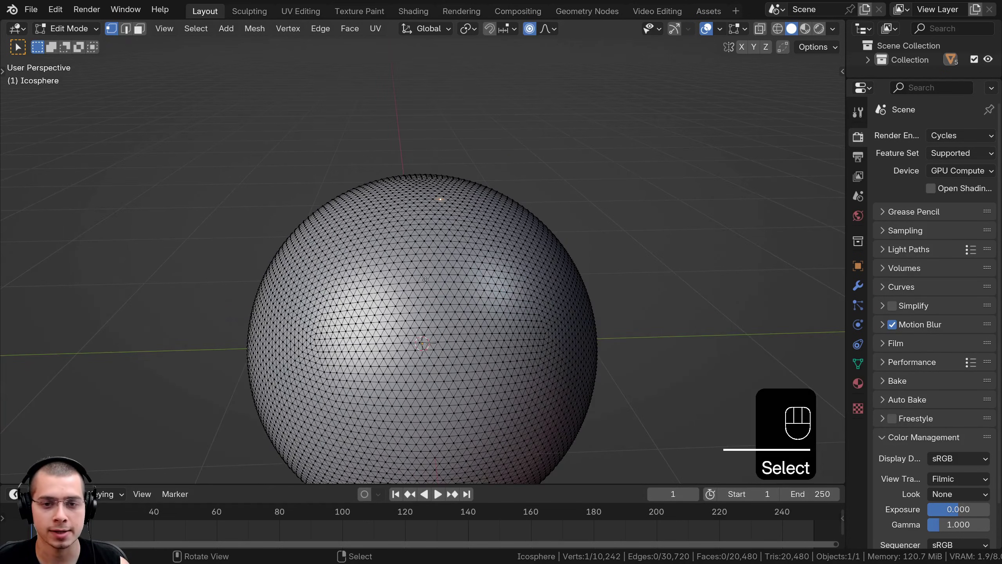
key("g")
scroll(444, 193, "up", 9)
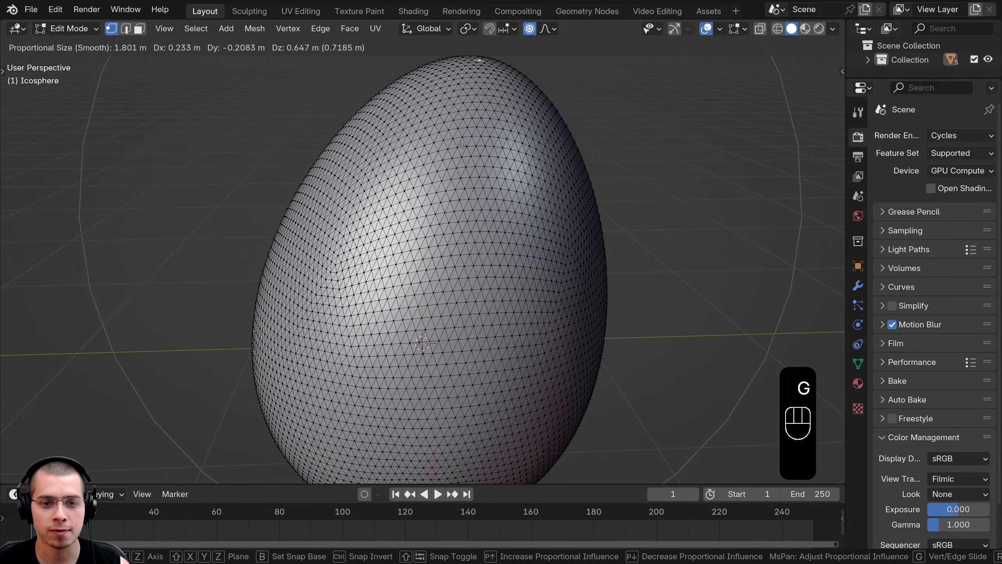
scroll(445, 218, "up", 3)
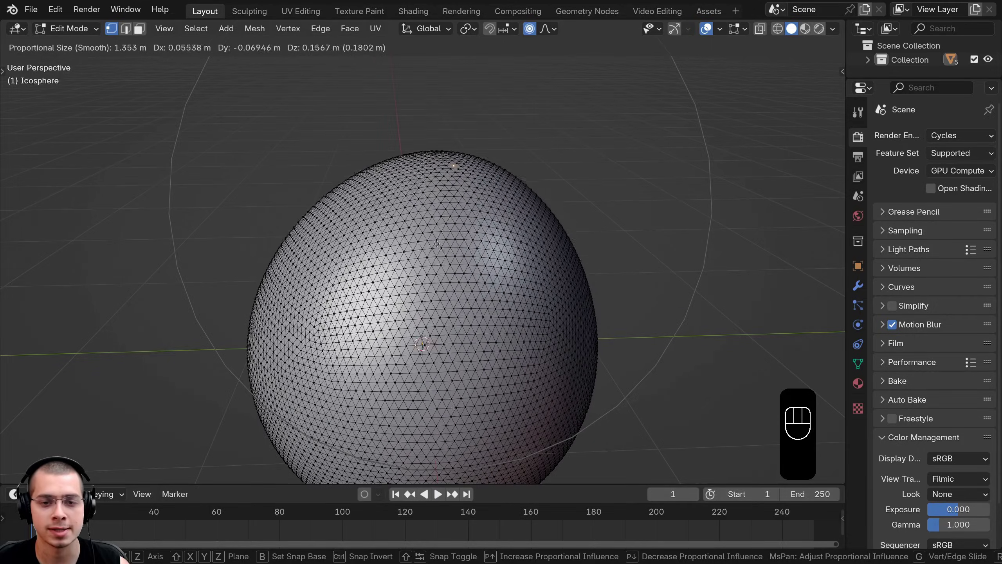
right_click(428, 258)
Step: Try pulling the selected vertex up about 0.43 m with a proportional size of about 1.35 m
scroll(427, 241, "down", 4)
middle_click_drag(428, 231, 422, 210)
scroll(422, 211, "up", 3)
key("g")
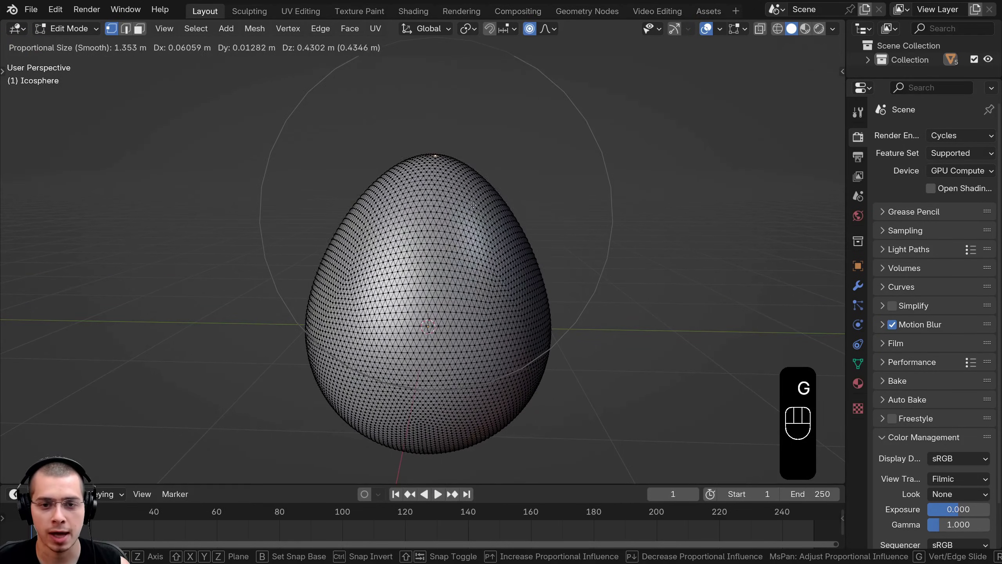
key("Escape")
Step: In front view, raise the sphere's topmost vertex about 0.54 m along Z with a proportional size of about 2.18 m
key("KP_1")
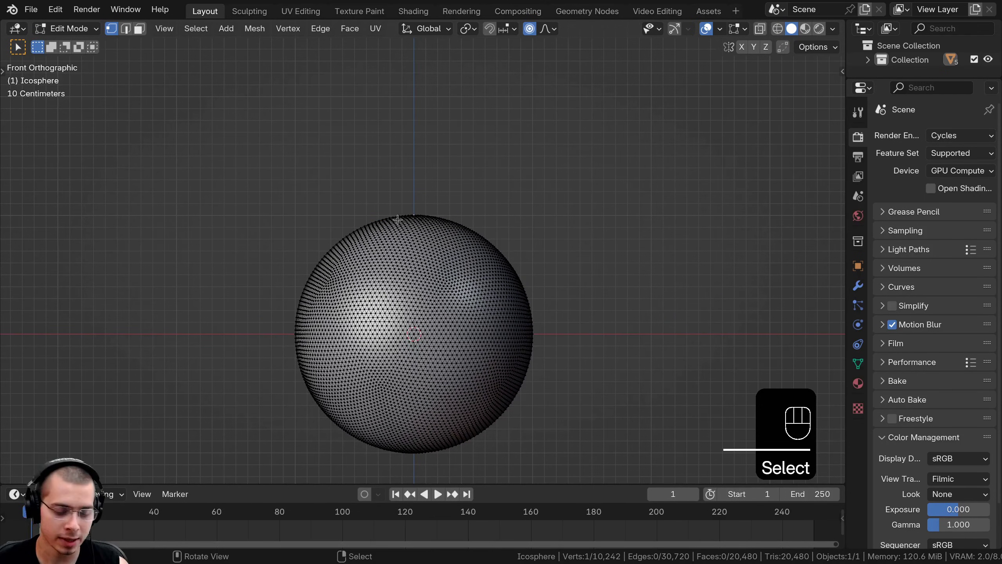
key("g")
key("z")
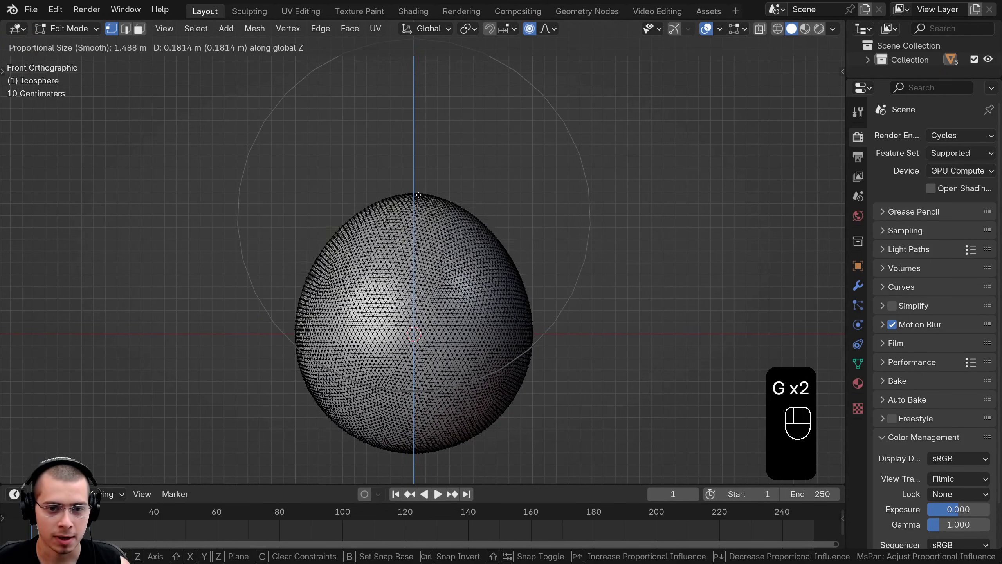
scroll(424, 151, "down", 1)
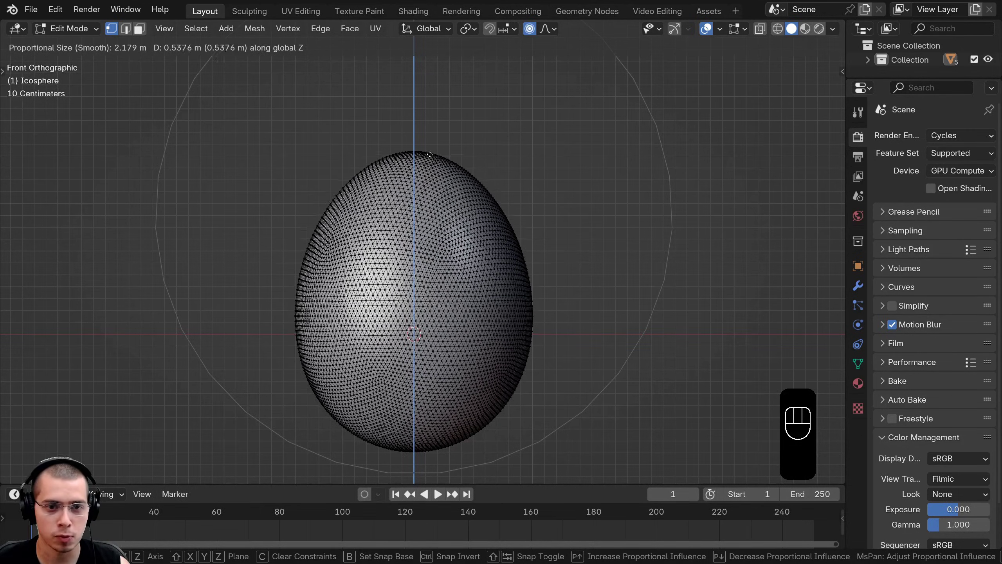
left_click(429, 155)
Step: Return the egg-shaped mesh to Object Mode and shade it smooth
key("Tab")
scroll(355, 226, "down", 2)
middle_click_drag(379, 233, 455, 239)
key("w")
left_click(457, 215)
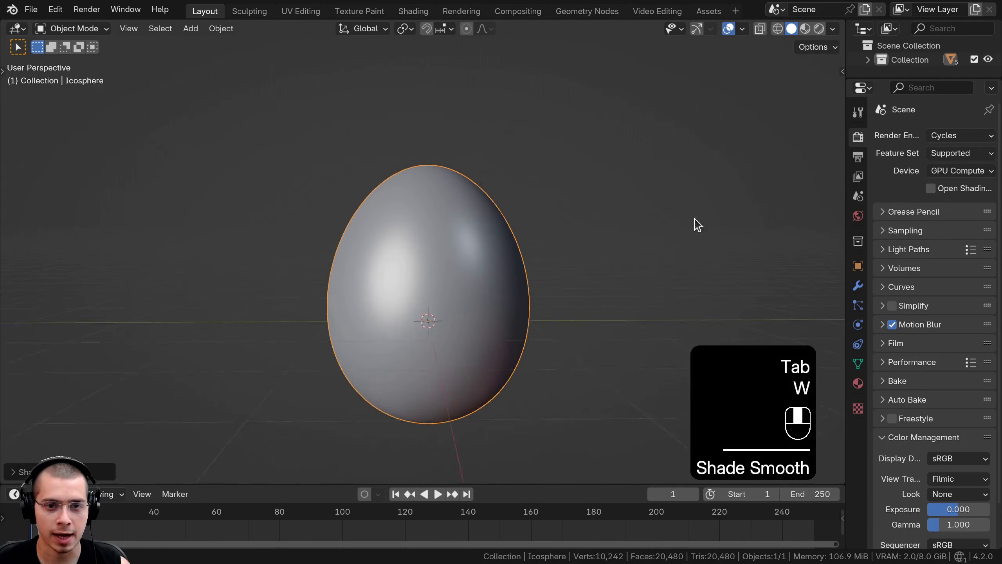
Step: Enter Edit Mode on the Retopology head mesh
key("Tab")
middle_click_drag(559, 226, 440, 219)
left_click(440, 219, "shift")
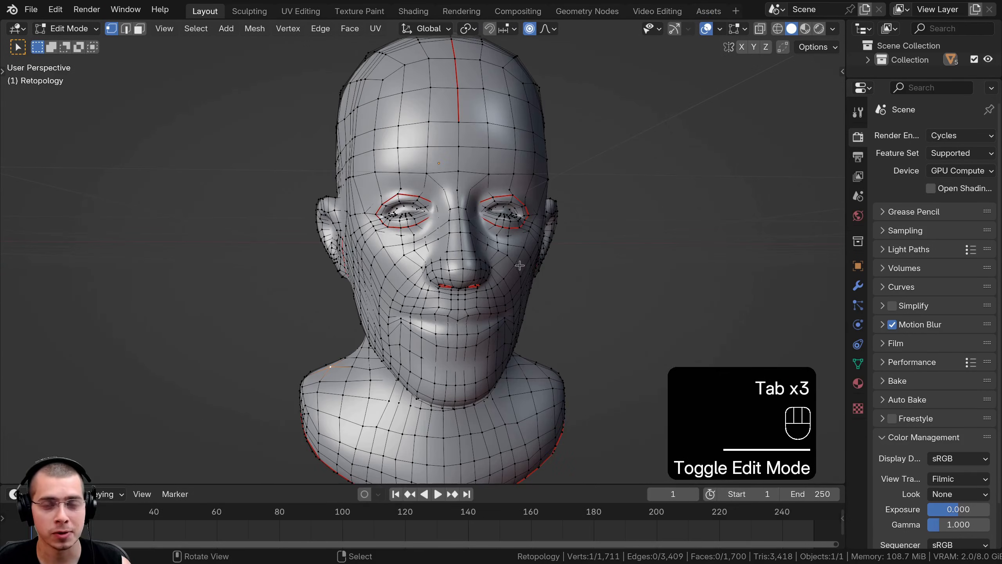
Step: Turn off proportional editing and box-select the vertices at the front of the head's chin
middle_click_drag(527, 277, 585, 270)
middle_click_drag(453, 257, 394, 243)
middle_click_drag(393, 243, 385, 170, "shift")
scroll(392, 261, "up", 1)
middle_click_drag(411, 336, 421, 296)
scroll(422, 296, "up", 1)
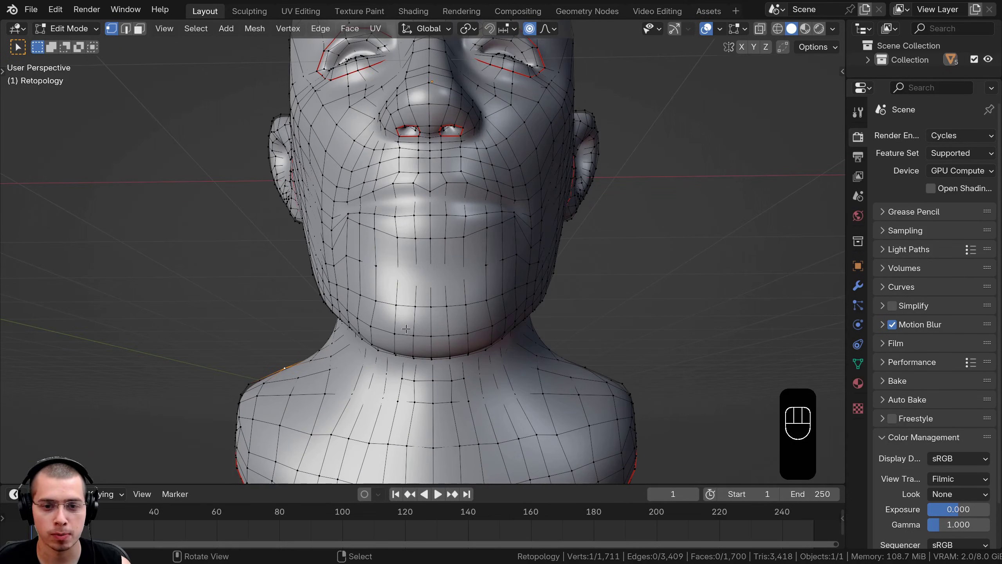
left_click(529, 30)
middle_click_drag(428, 280, 422, 199, "shift")
key("b")
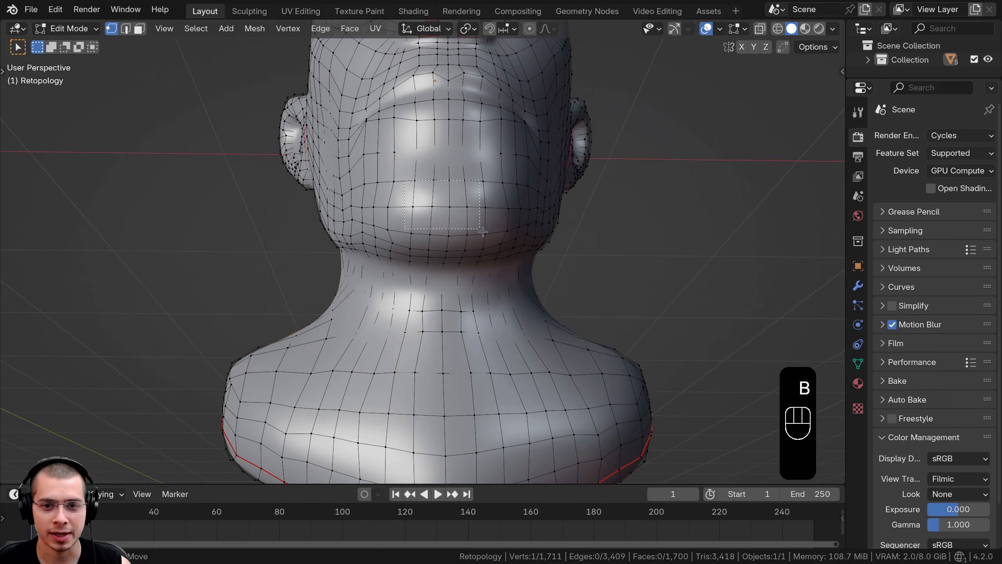
left_click_drag(497, 244, 497, 245)
Step: Try moving the selected chin vertices away from the face without proportional editing, and undo the move
middle_click_drag(497, 245, 509, 264)
key("g")
left_click(572, 316)
scroll(508, 269, "up", 3)
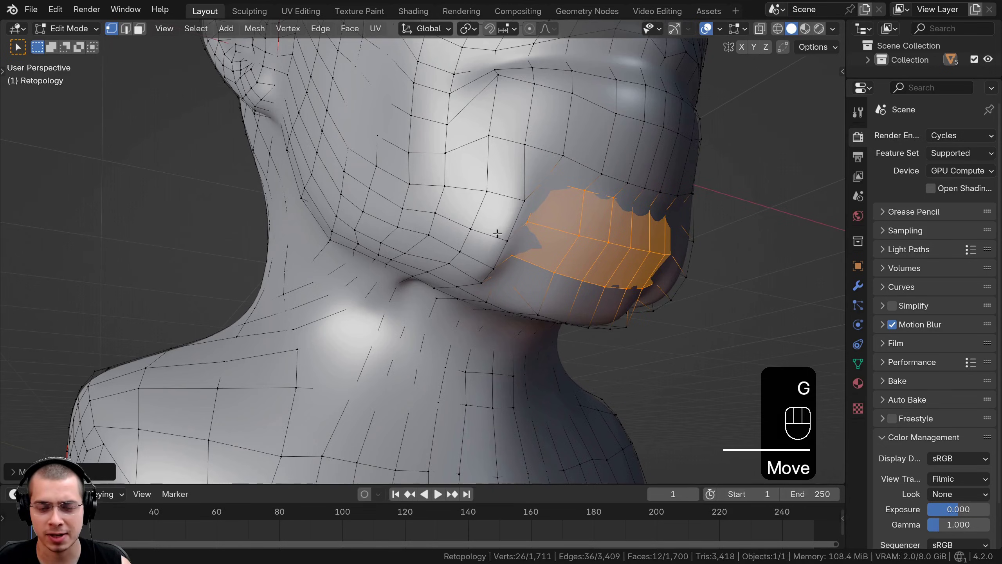
key("Tab")
key("Tab")
middle_click_drag(518, 226, 442, 248)
key("ctrl+z")
key("ctrl+z")
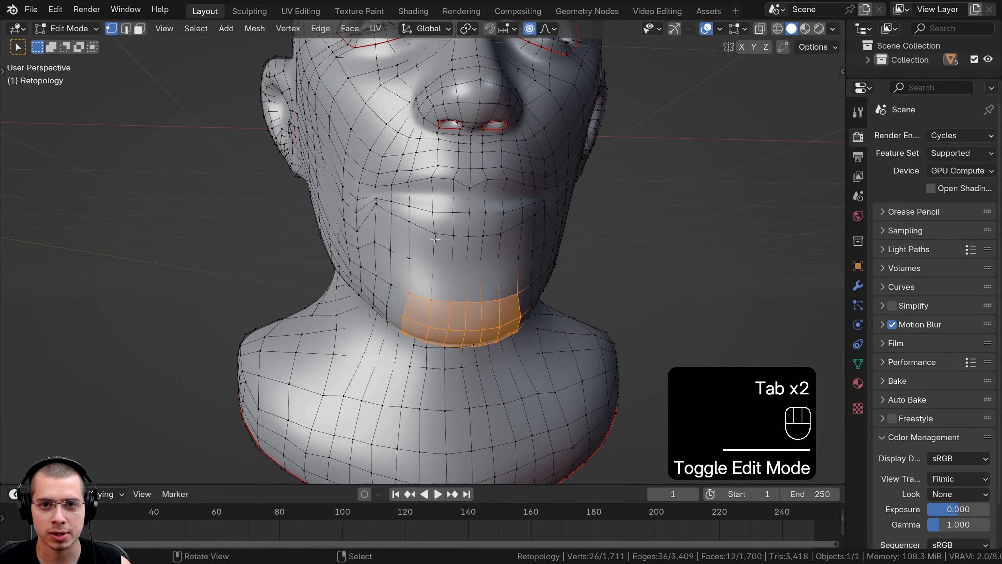
Step: With proportional editing back on, move a single vertex under the chin using a proportional size of about 1.35 m
middle_click_drag(435, 239, 433, 281)
left_click(433, 282)
scroll(432, 312, "down", 4)
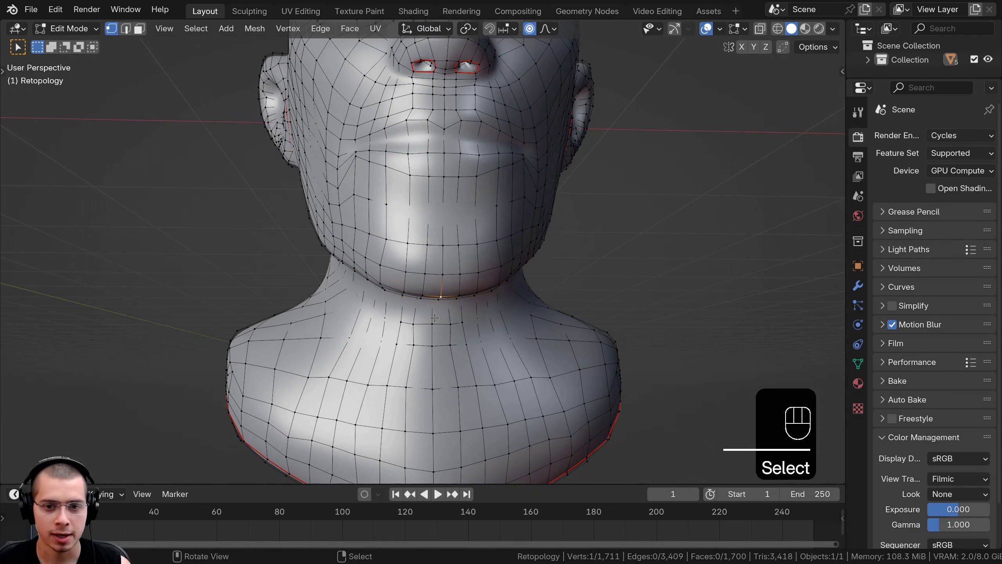
key("g")
scroll(436, 314, "up", 6)
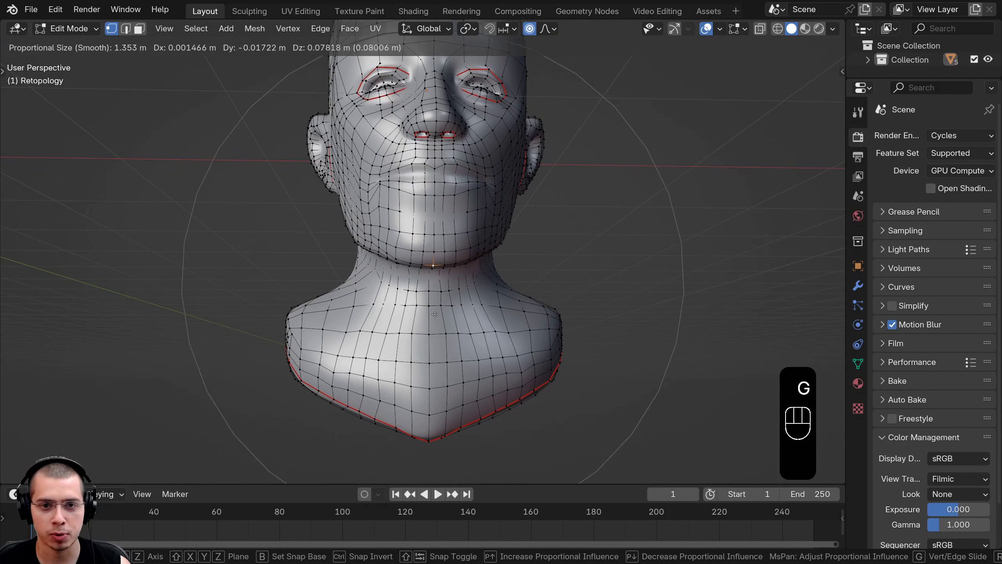
left_click(435, 310)
Step: Shift the same chin vertex in two more proportional moves
middle_click_drag(435, 310, 513, 276)
key("g")
left_click(535, 317)
key("g")
left_click(595, 308)
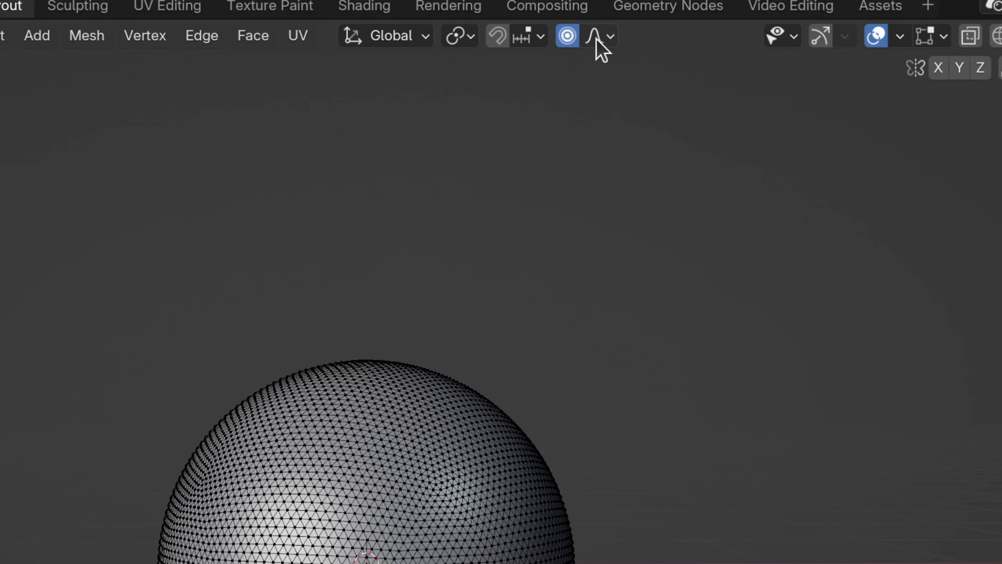
Step: Select a vertex near the ico sphere's top and try raising it about 1 m with Smooth falloff, enlarging the proportional size to 1.64 m
left_click(600, 36)
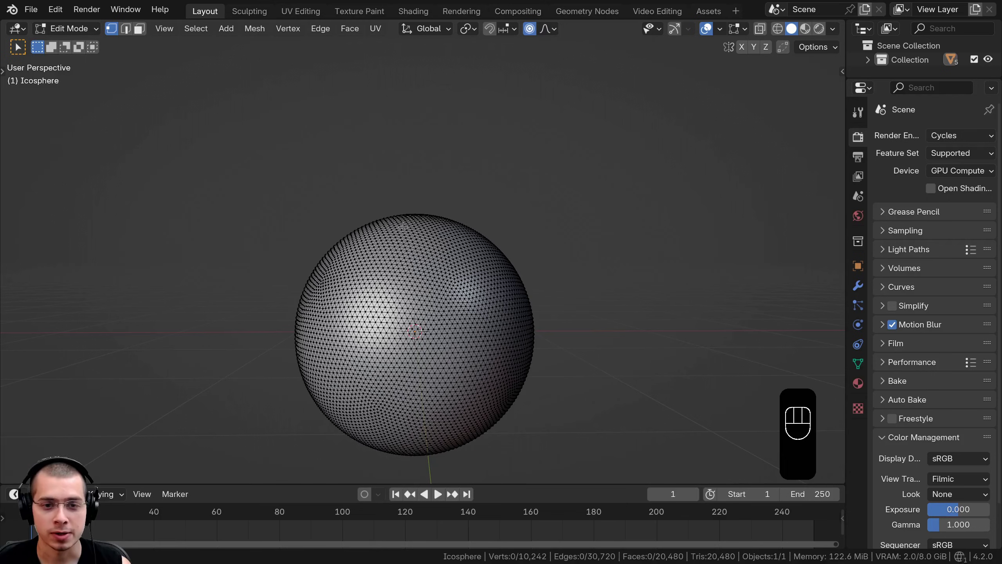
left_click(368, 385)
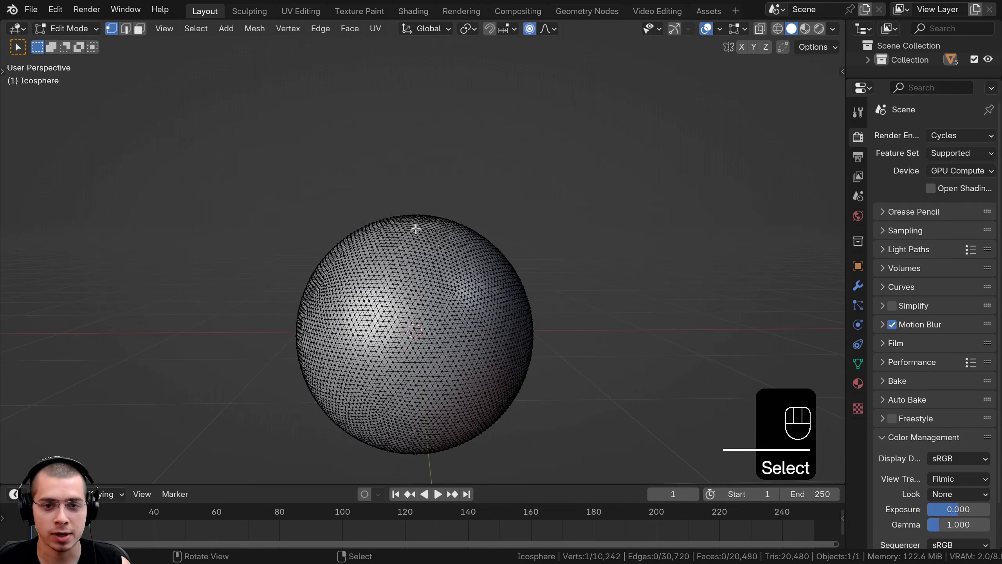
key("g")
scroll(419, 182, "down", 3)
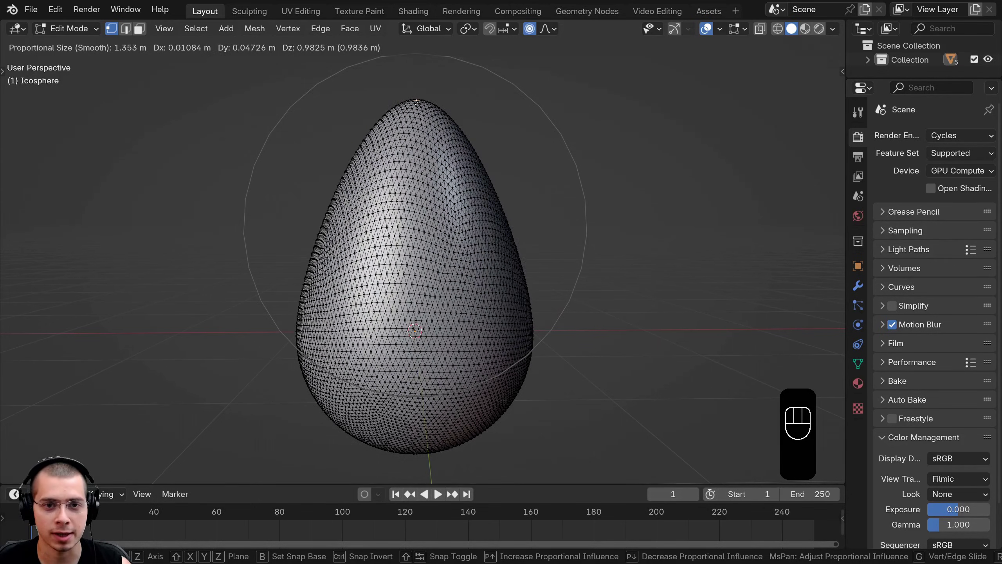
scroll(417, 100, "down", 2)
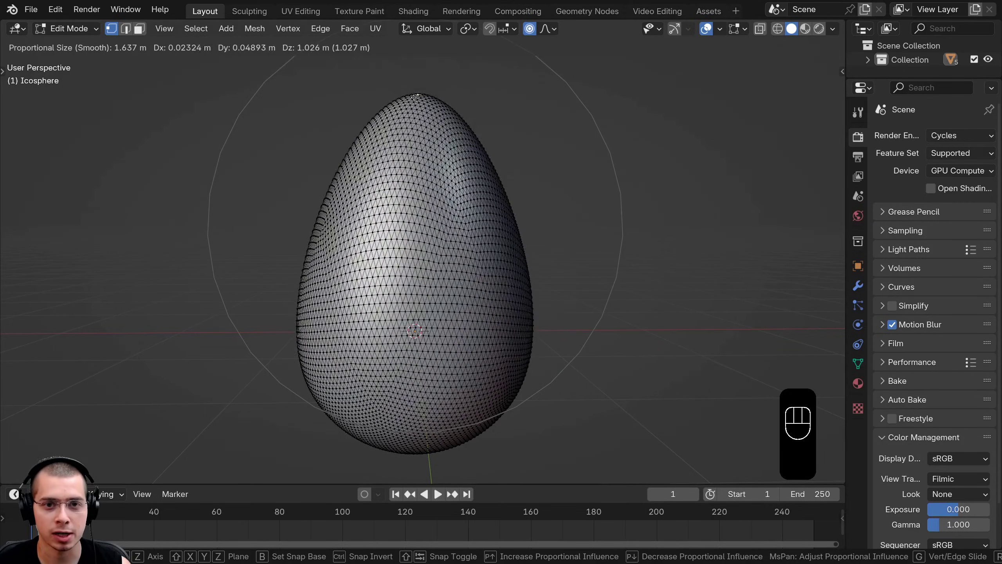
right_click(399, 169)
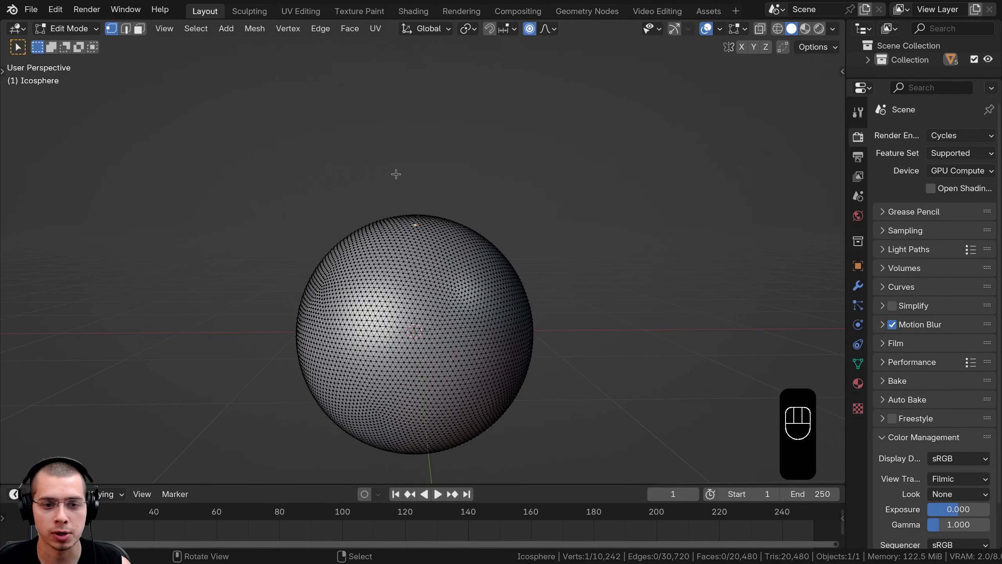
Step: Set the proportional falloff to Sphere and try raising the selected vertex about 0.55 m
left_click(549, 29)
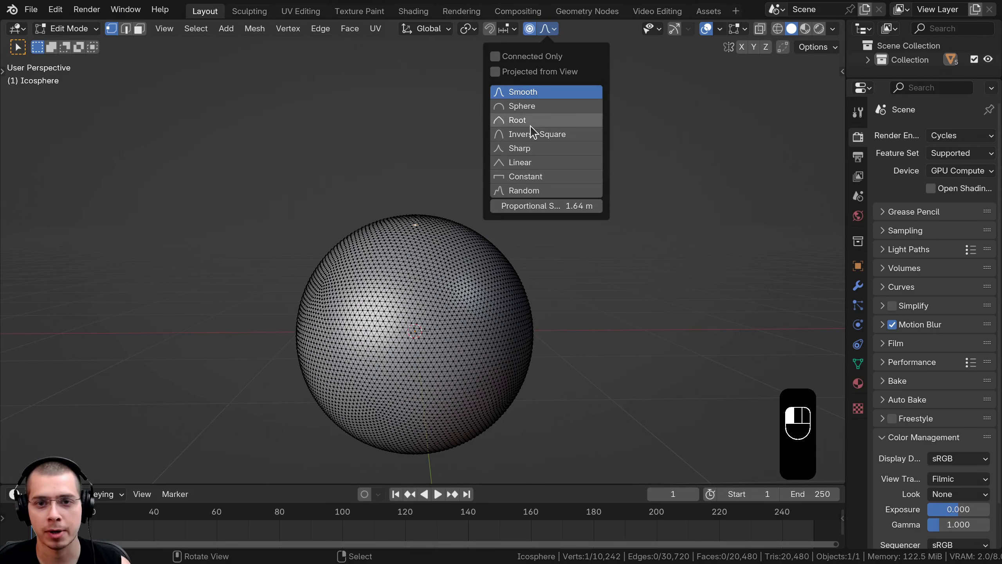
left_click(519, 107)
key("g")
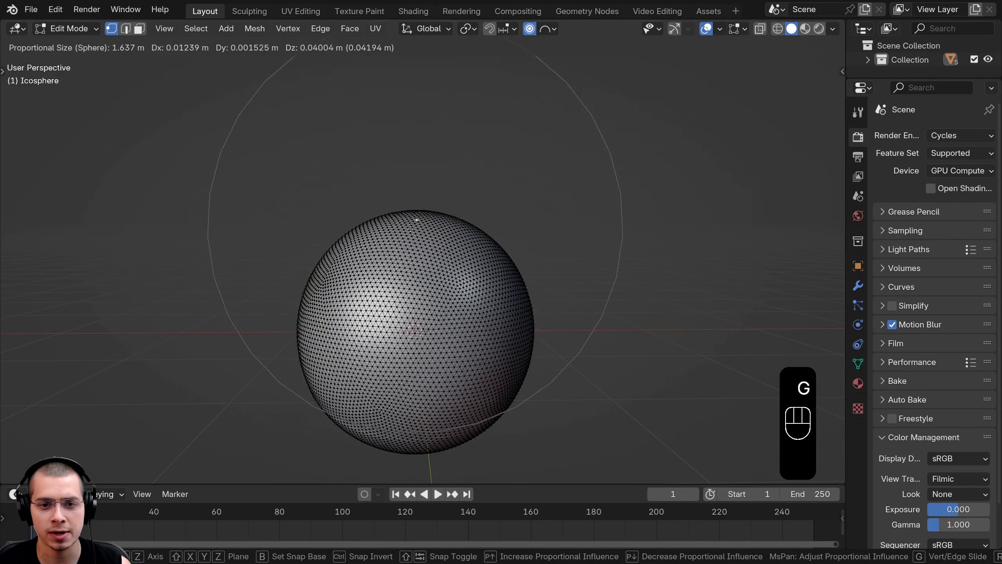
right_click(438, 177)
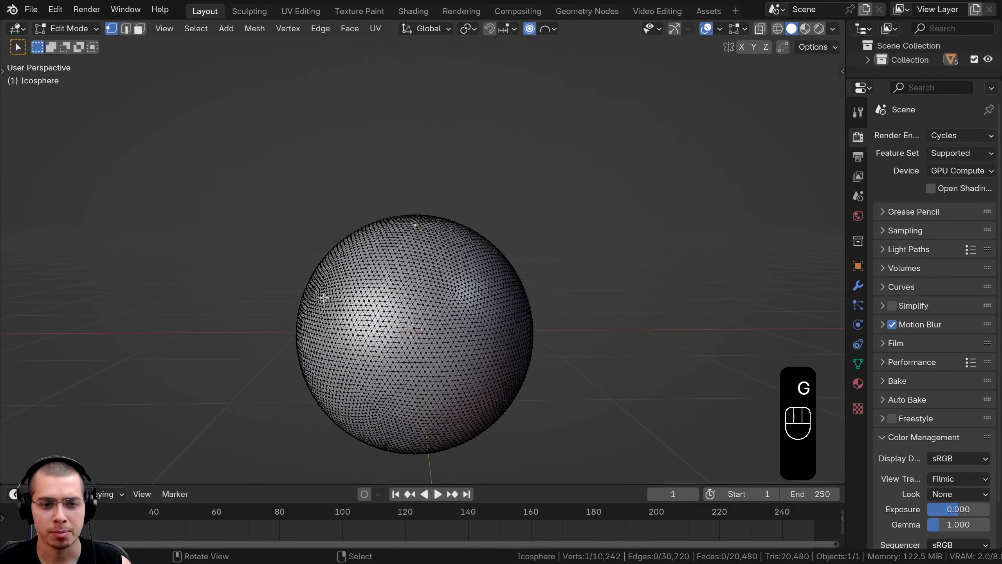
key("g")
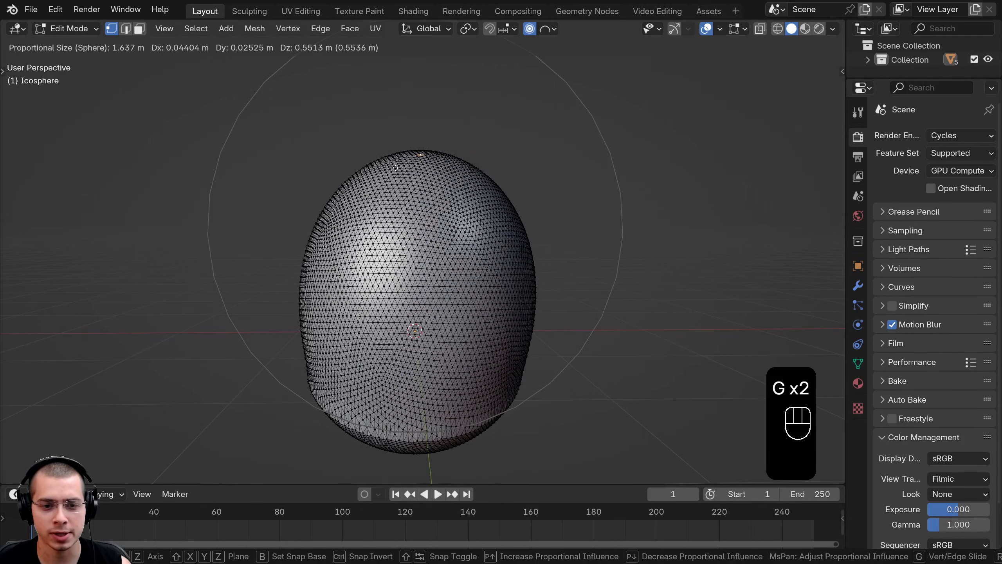
right_click(467, 102)
Step: Set the proportional falloff to Sharp and raise the vertex about 1.1 m with a proportional size of about 1.8 m
left_click(548, 29)
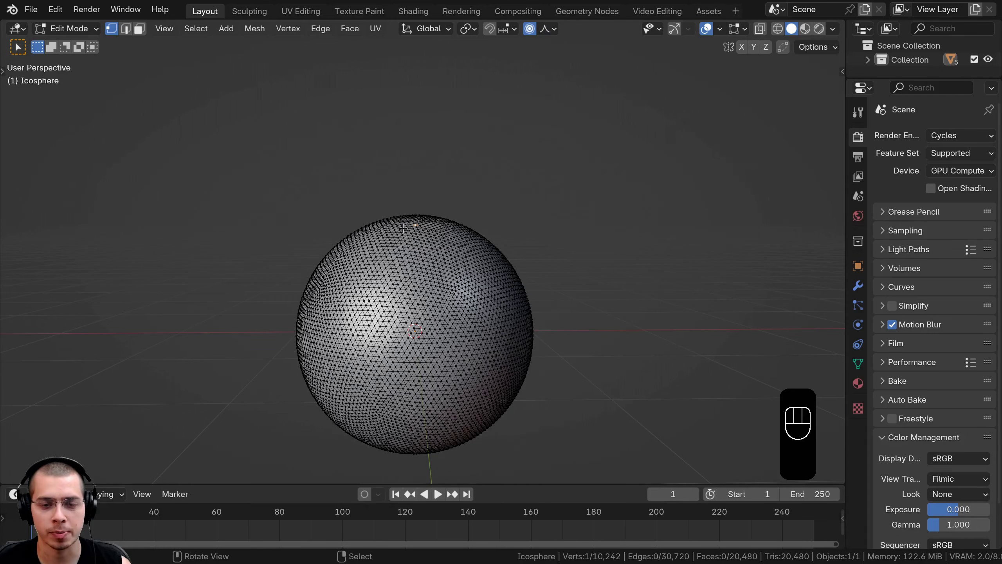
key("g")
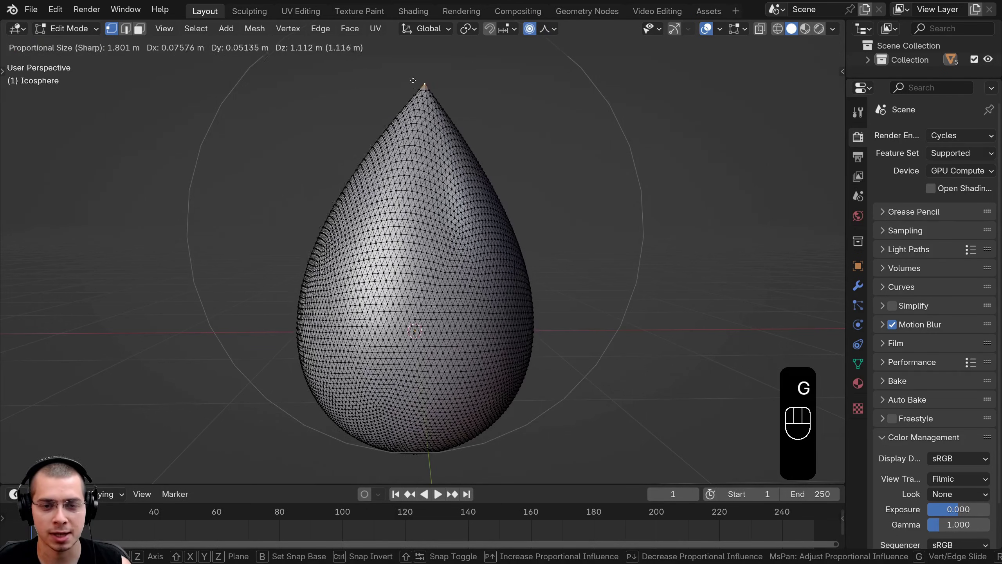
scroll(413, 79, "down", 1)
left_click(415, 73)
Step: Move the vertex once more with the Sharp falloff, and undo the Sharp falloff moves
scroll(474, 166, "down", 2)
middle_click_drag(509, 248, 544, 252)
key("g")
left_click(529, 224)
key("ctrl+z")
key("ctrl+z")
key("ctrl+z")
Step: Set the proportional falloff to Constant and try raising the sphere's upper vertex with a proportional size of about 1.1 m
left_click(550, 29)
left_click(517, 178)
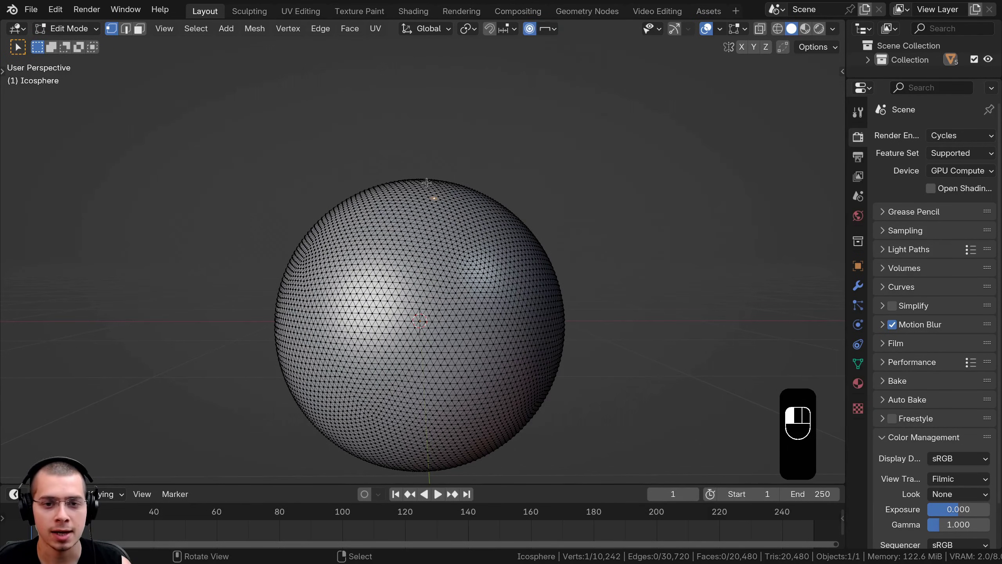
key("g")
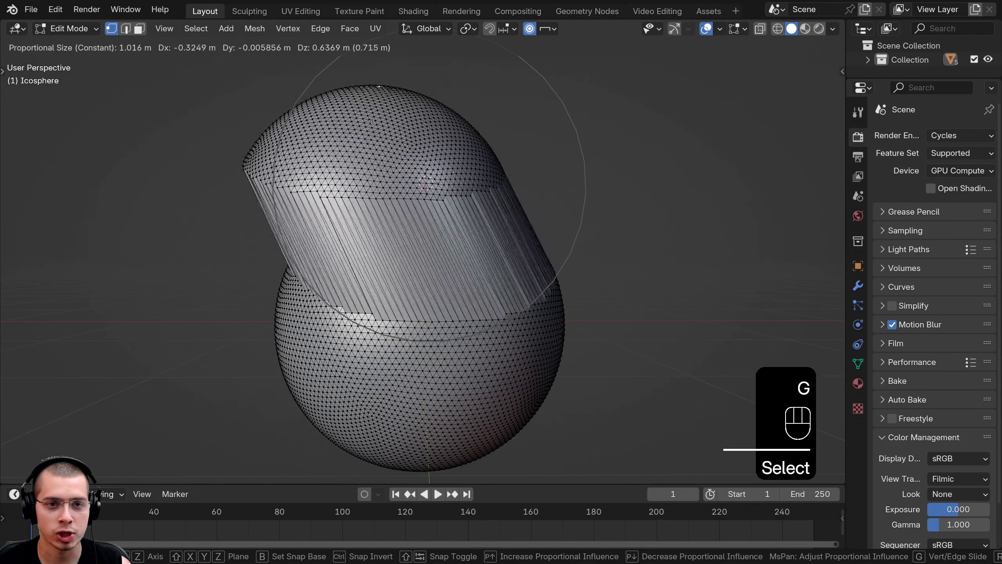
scroll(438, 106, "down", 6)
scroll(434, 126, "up", 6)
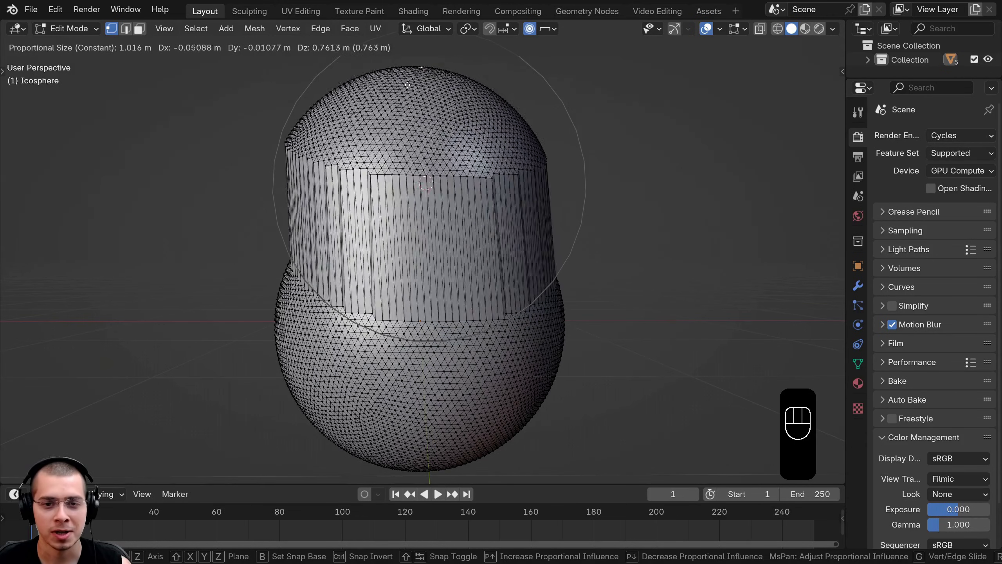
scroll(426, 130, "down", 4)
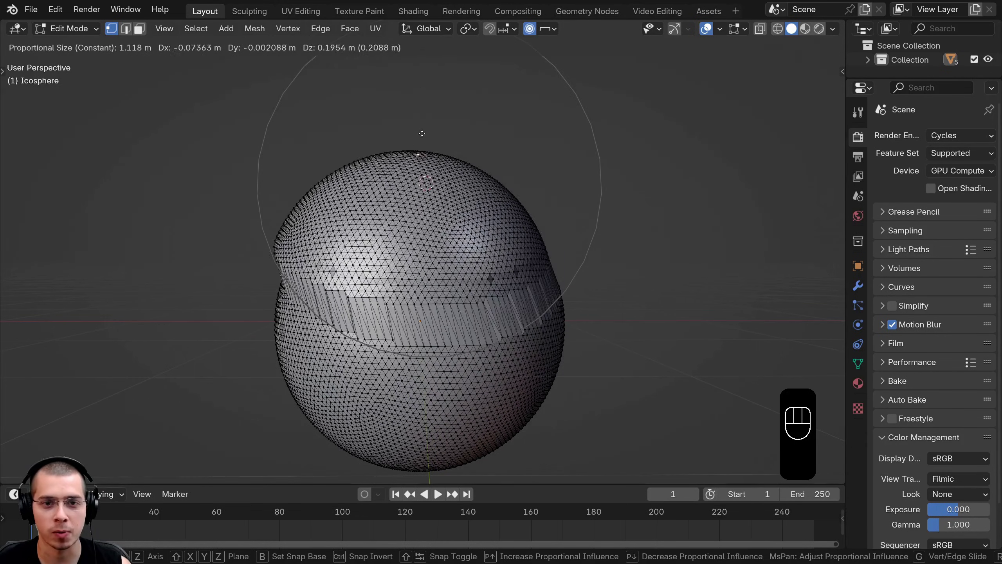
Step: Set the proportional falloff to Random and try raising a vertex near the sphere's top about 0.3 m along Z
left_click(518, 190)
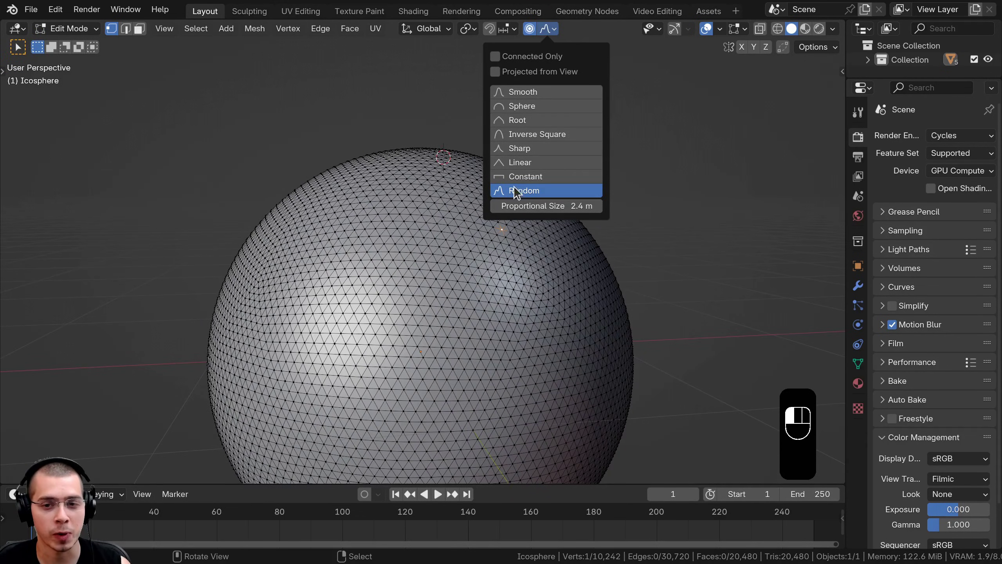
middle_click_drag(453, 190, 470, 182)
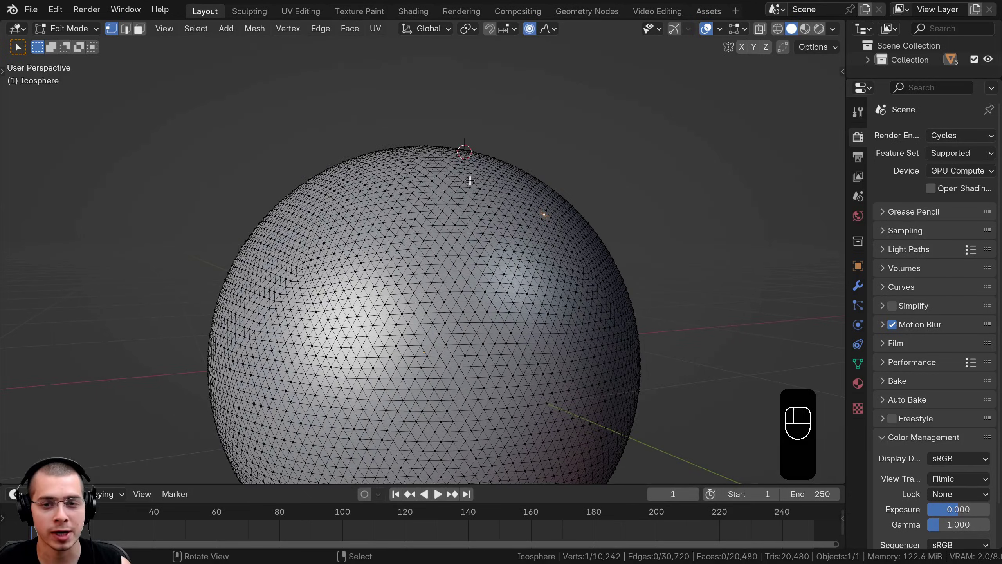
scroll(469, 174, "down", 2)
left_click(468, 174, "shift")
key("g")
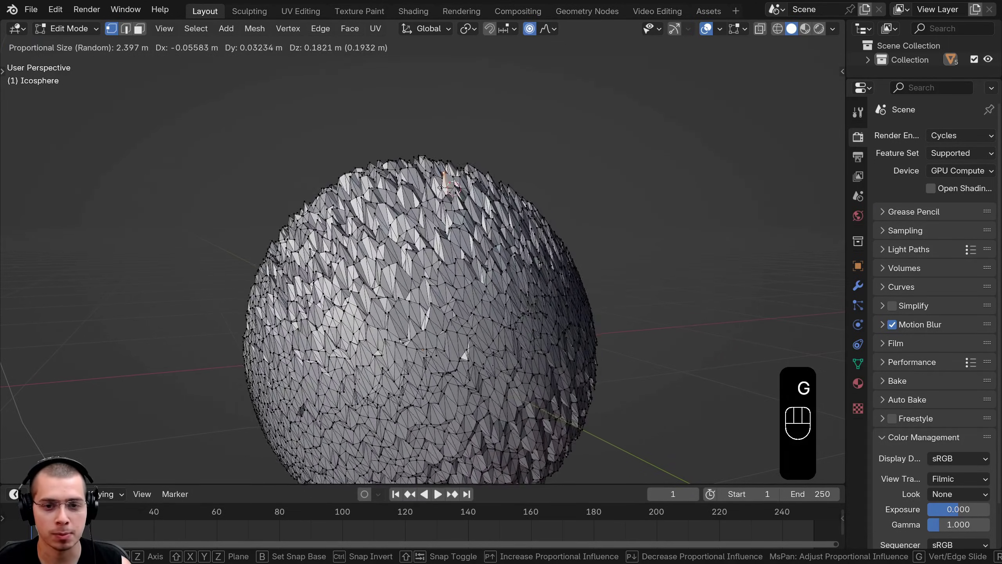
key("z")
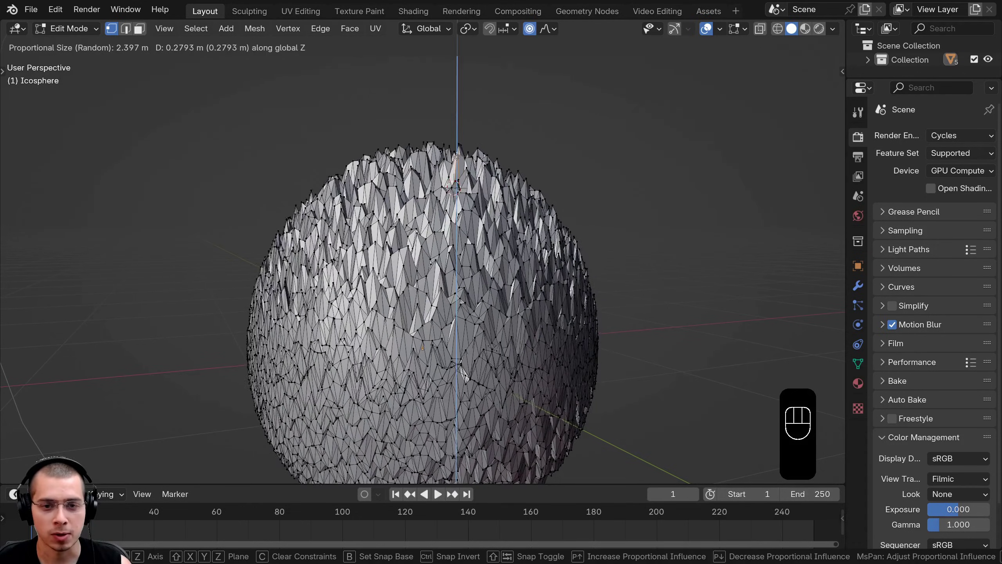
key("Escape")
key("g")
key("z")
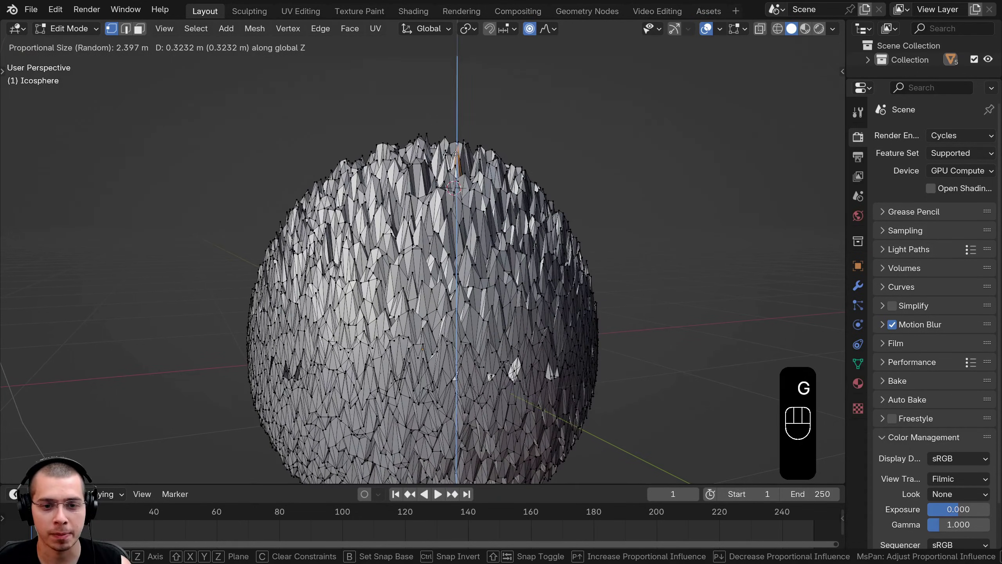
scroll(456, 153, "down", 2)
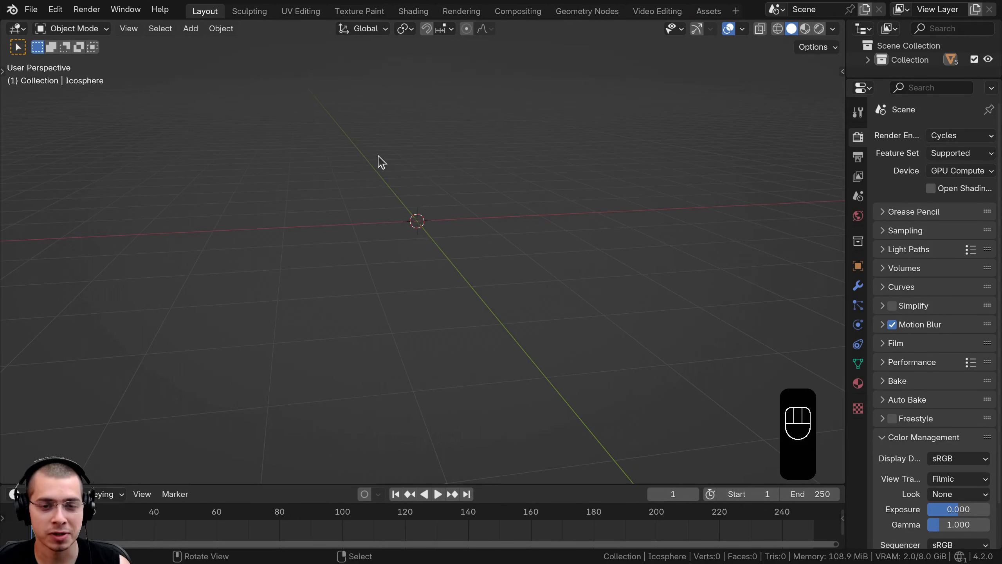
Step: Add a plane mesh at the scene's origin and scale it up into a large ground surface
key("shift+a")
mouse_move(433, 159)
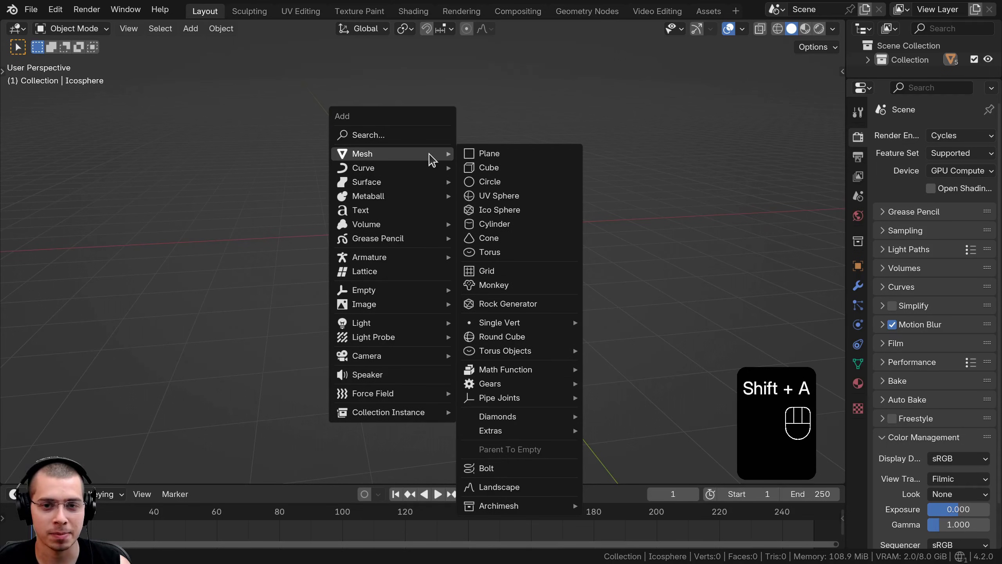
left_click(498, 159)
key("s")
left_click(653, 246)
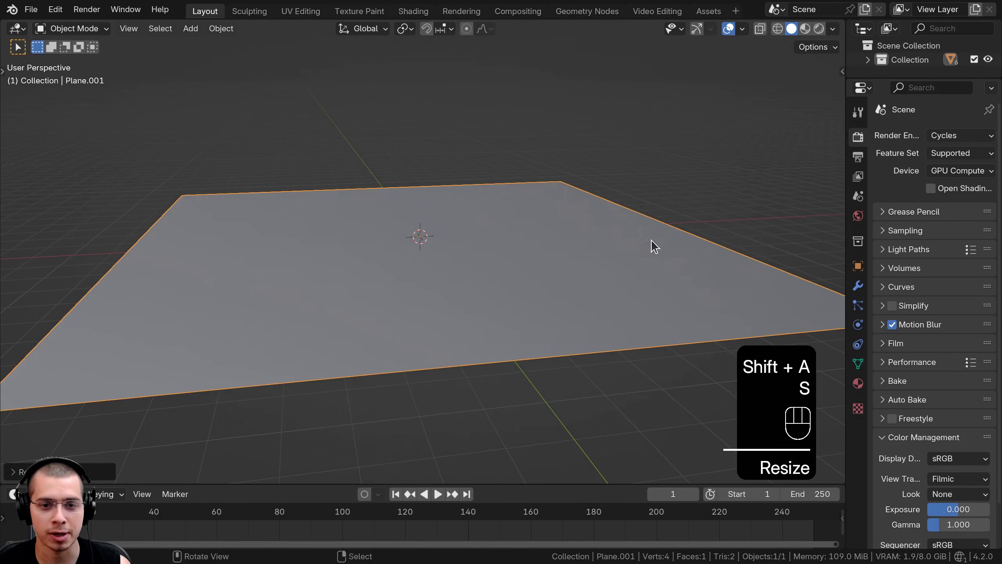
key("s")
left_click(402, 178)
Step: Enter Edit Mode on the plane and subdivide the whole mesh eight times into a dense grid
key("Tab")
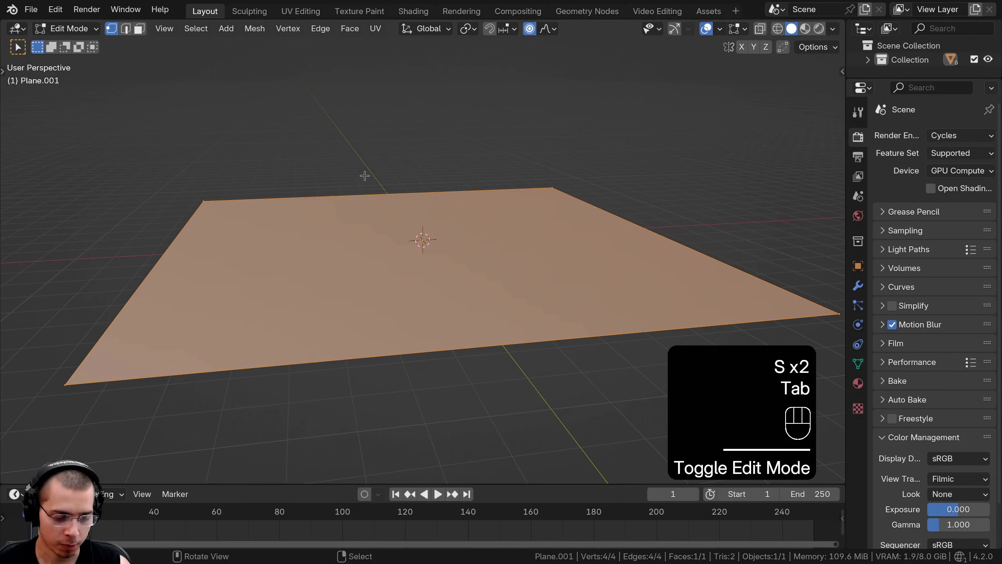
key("ctrl+e")
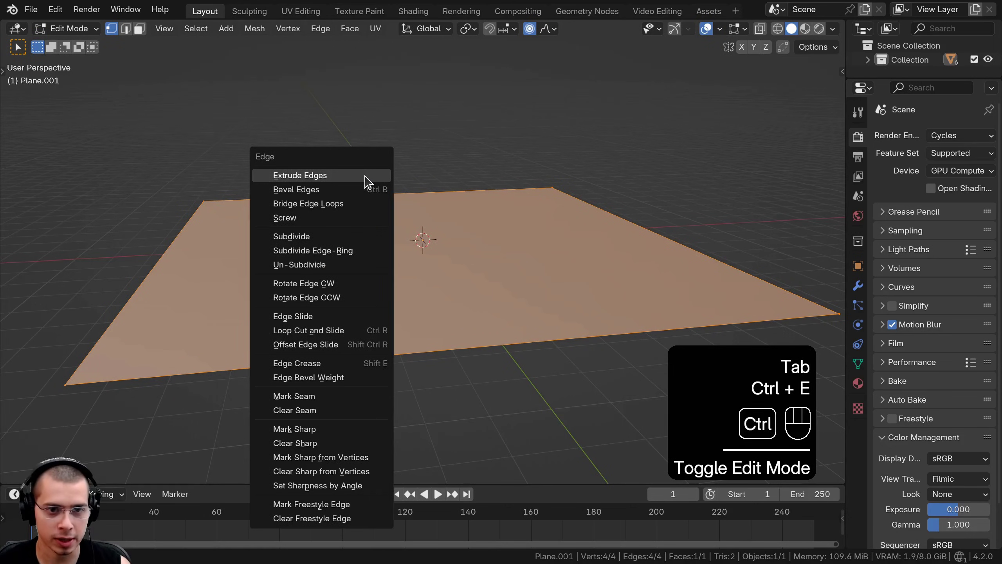
left_click(291, 236, "ctrl")
key("ctrl+e")
left_click(293, 234)
key("ctrl+e")
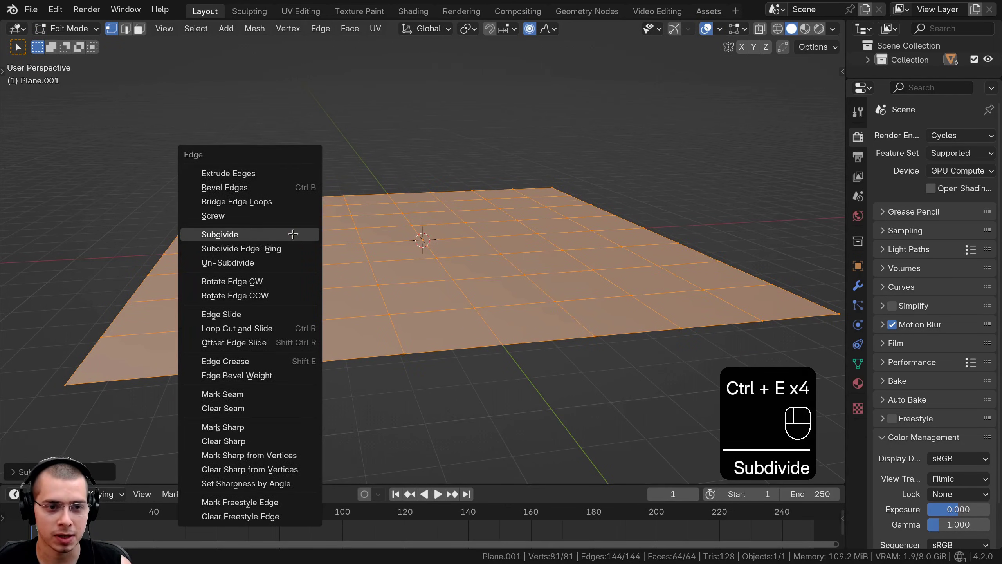
left_click(293, 234)
key("ctrl+e")
left_click(293, 234)
key("ctrl+e")
left_click(294, 235)
key("ctrl+e")
left_click(293, 236)
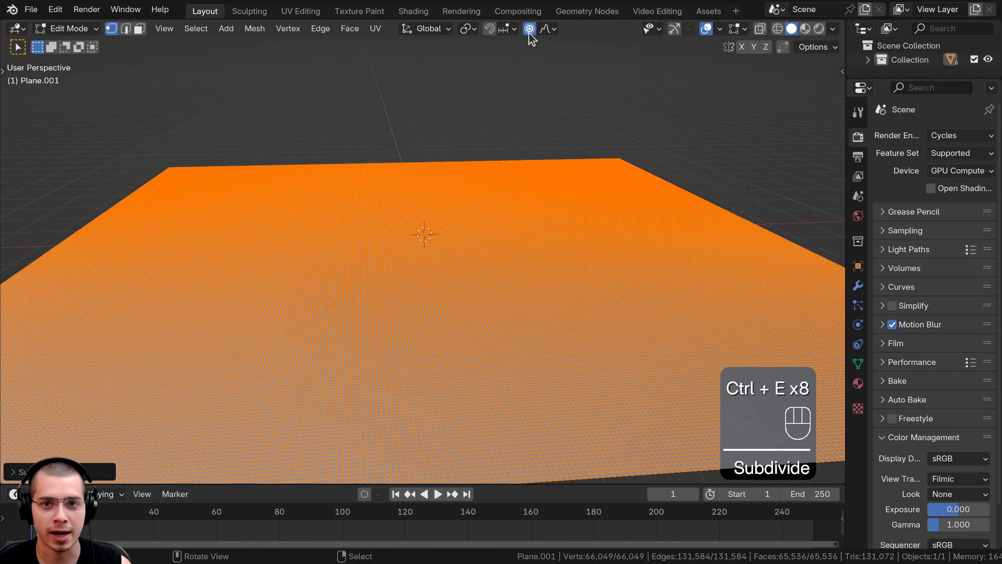
Step: Set the proportional falloff to Smooth and raise two vertices toward the plane's far corners into gentle hills
left_click(549, 30)
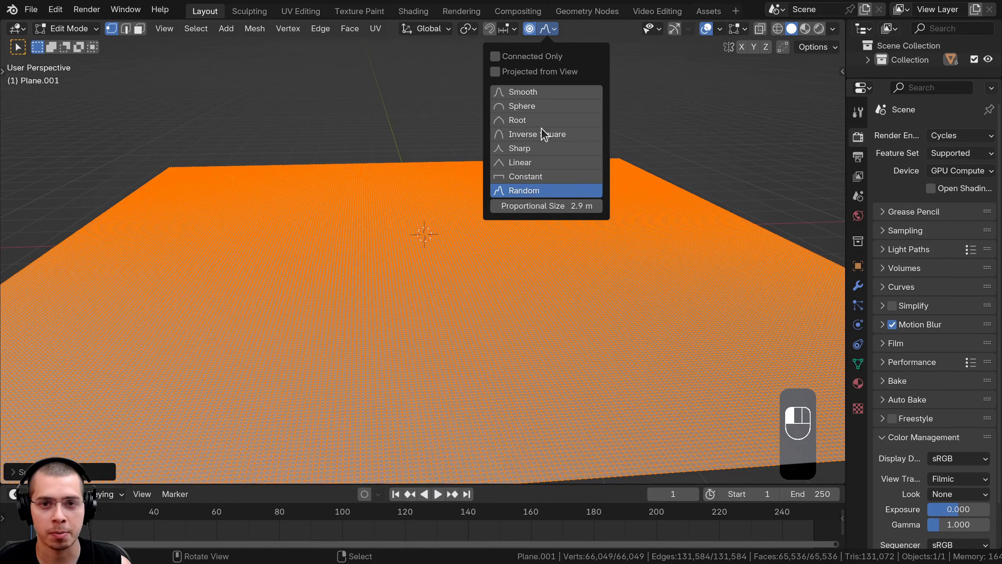
left_click(534, 91)
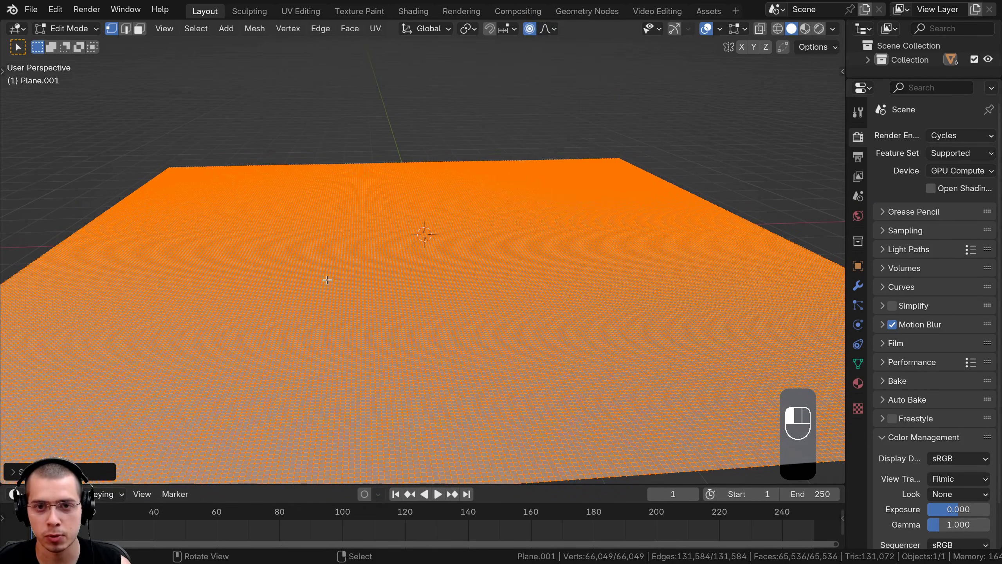
left_click(313, 203)
key("g")
left_click(595, 201)
key("g")
left_click(599, 179)
Step: Raise a vertex on each side of the plane's nearer half to form two more smooth hills
left_click(661, 313)
key("s")
key("g")
left_click(661, 302)
left_click(217, 314)
key("g")
left_click(215, 296)
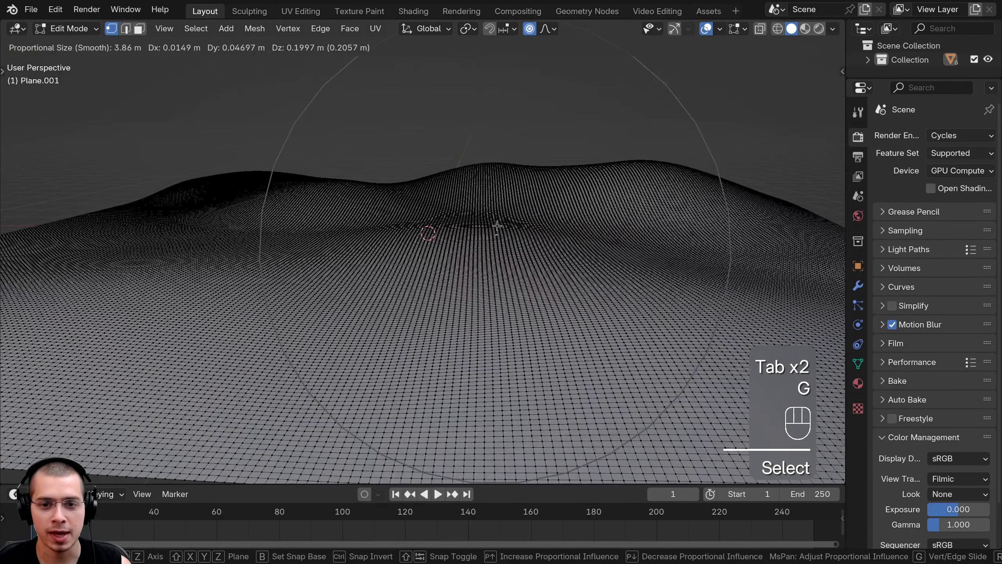
Step: Raise the plane's middle about 0.2 m with a 3.86 m proportional size, and lift another vertex slightly nearer the front
left_click(496, 226)
right_click(372, 292)
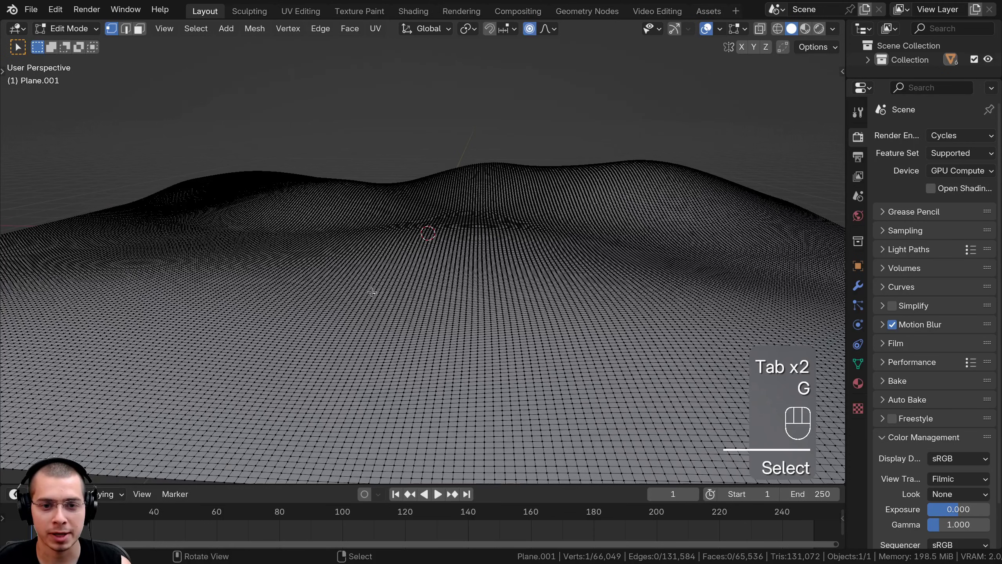
key("g")
left_click(385, 272)
Step: Set the proportional falloff to Random and raise a central vertex about 0.09 m with a proportional size of about 9.1 m
left_click(551, 31)
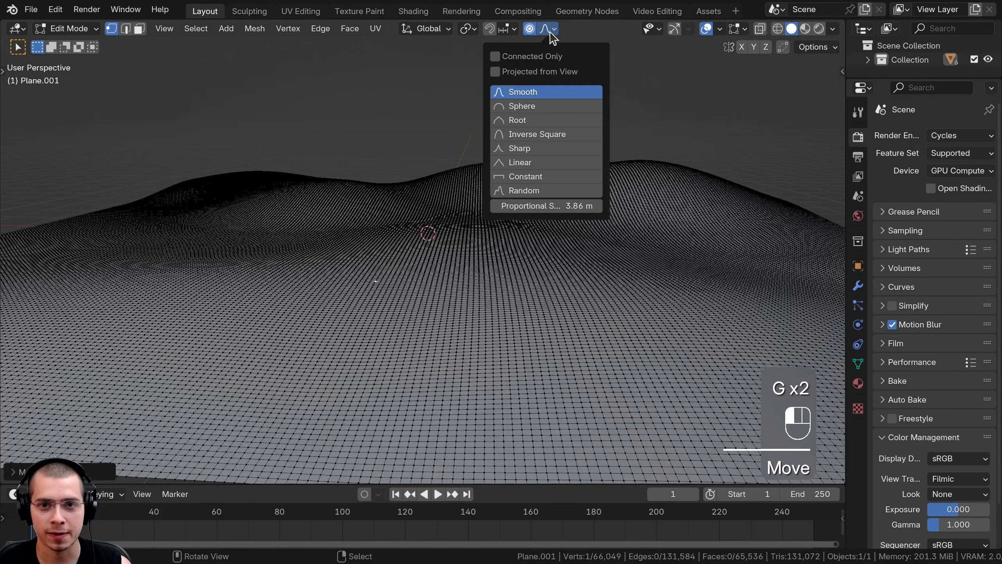
left_click(525, 190)
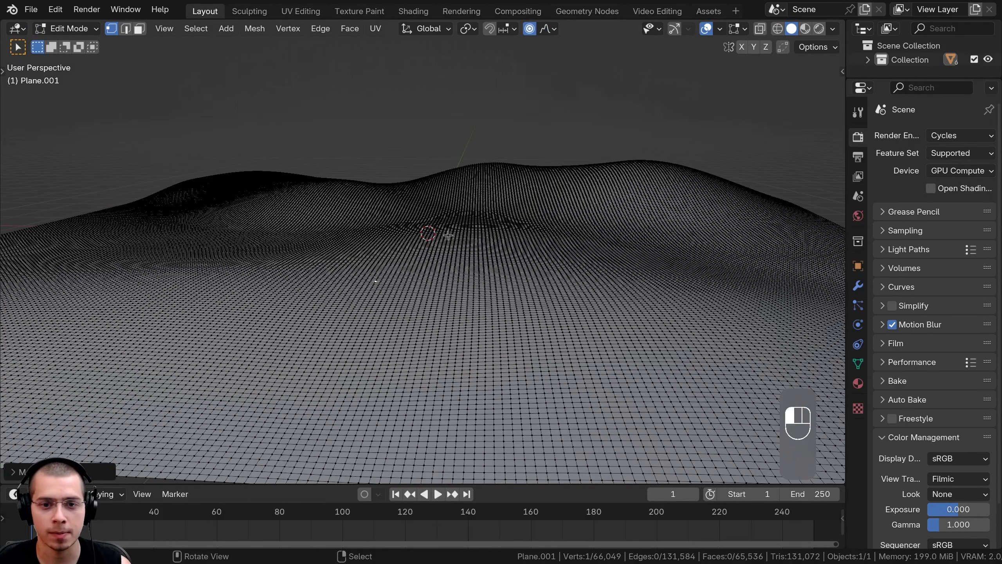
left_click(453, 238)
mouse_move(435, 248)
middle_mouse_down()
mouse_move(451, 224)
mouse_move(457, 157)
middle_mouse_up()
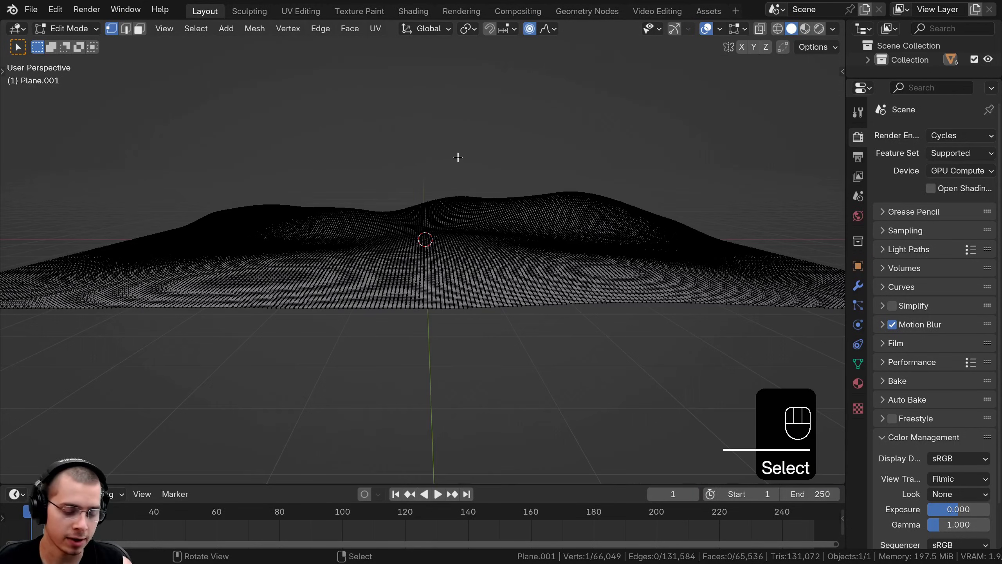
key("g")
scroll(459, 158, "down", 7)
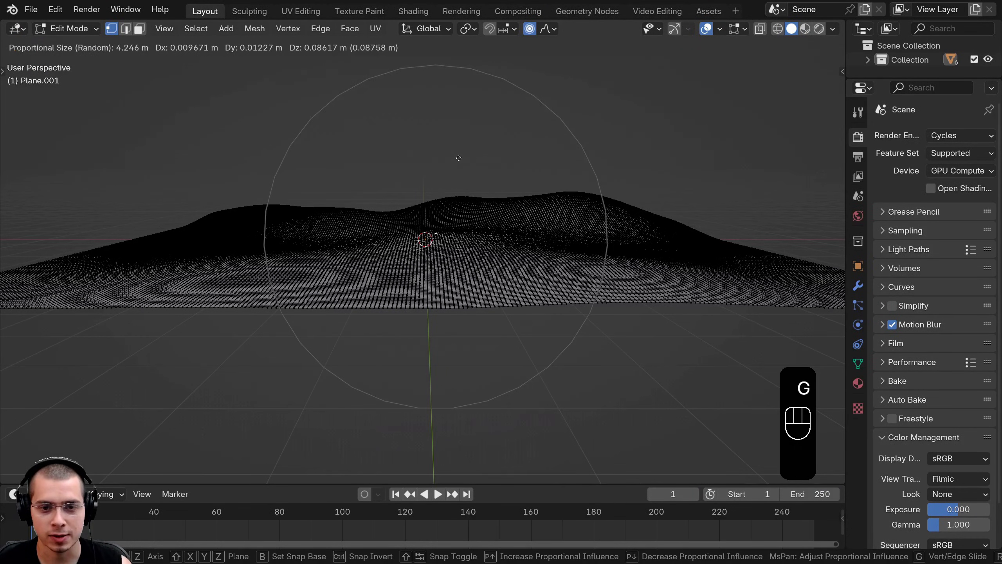
scroll(458, 159, "down", 7)
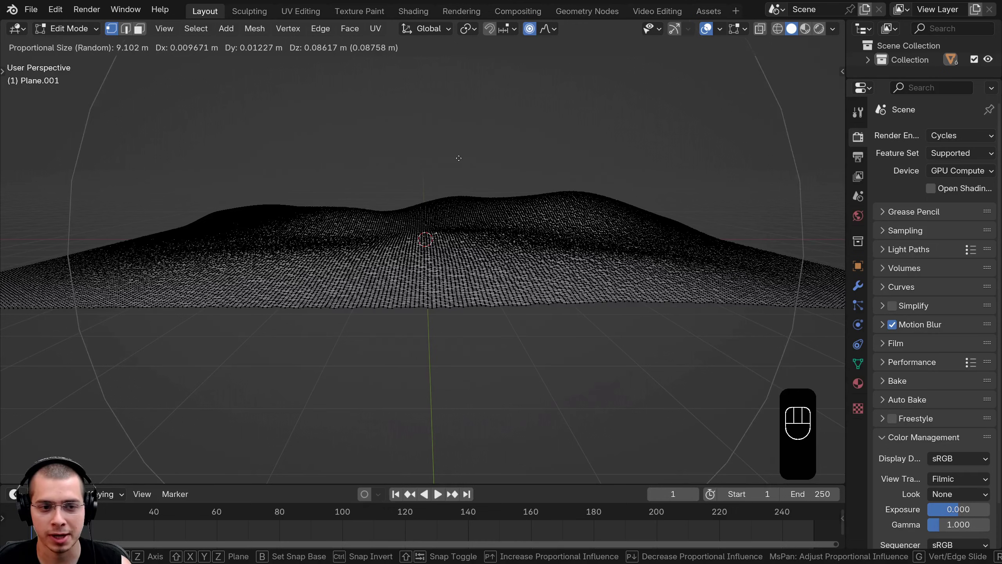
left_click(458, 159)
Step: Return the plane to Object Mode and examine the roughened terrain surface up close
scroll(433, 209, "up", 5)
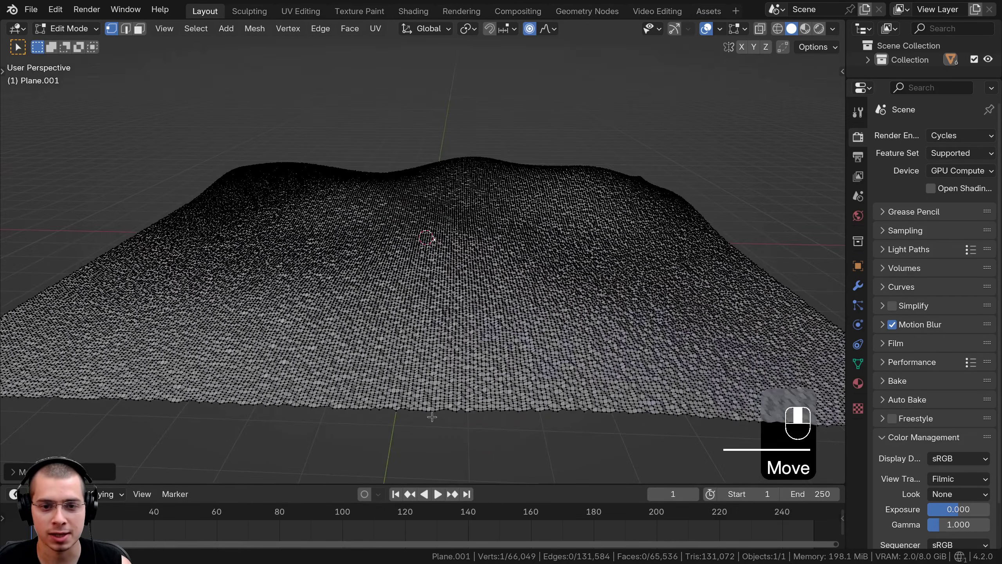
key("Tab")
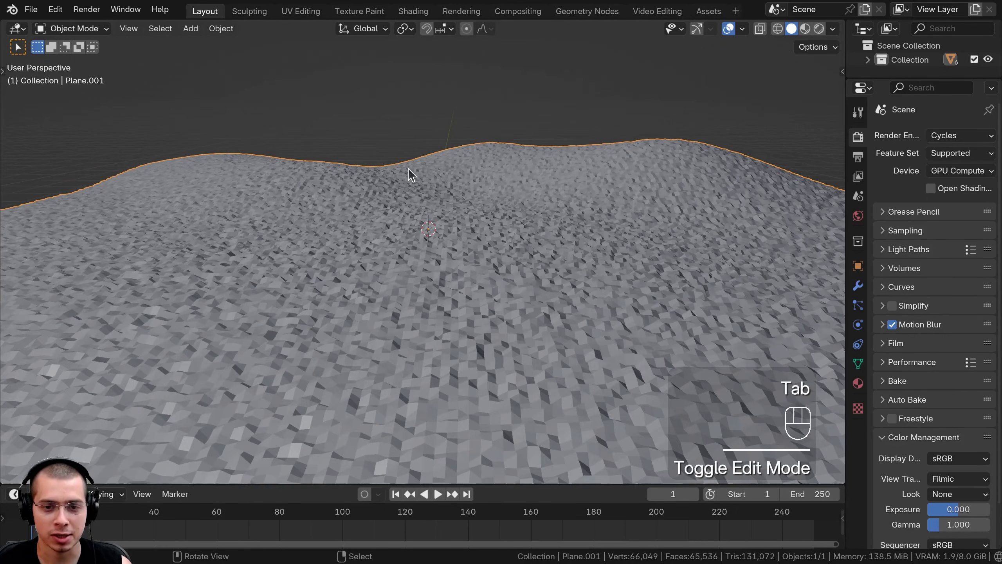
key("w")
left_click(359, 168)
middle_click_drag(380, 186, 480, 223)
key("a")
scroll(479, 223, "down", 8)
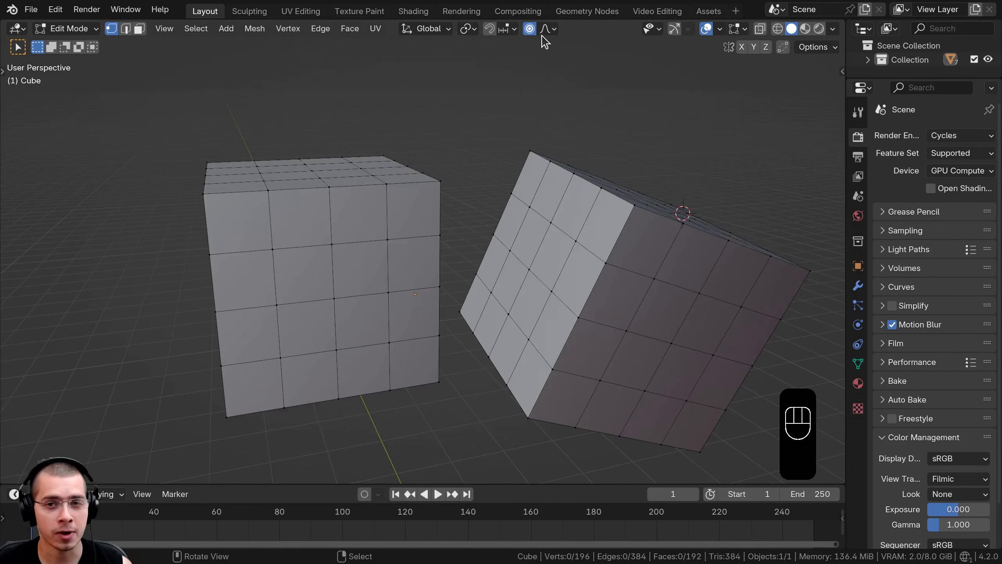
Step: Look at the Connected Only option for proportional editing, and check whether the two cubes belong to one mesh object
left_click(552, 29)
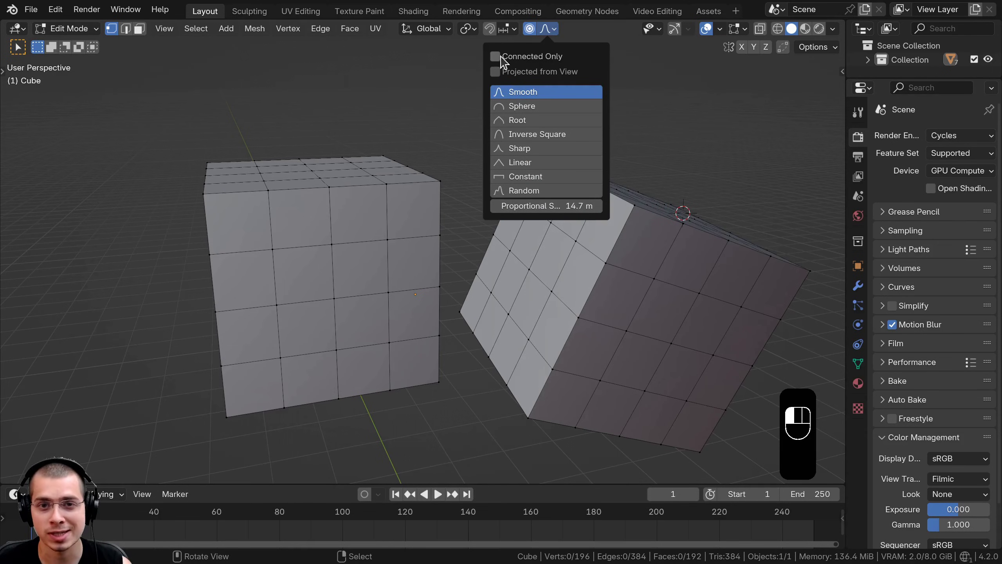
scroll(291, 137, "down", 3)
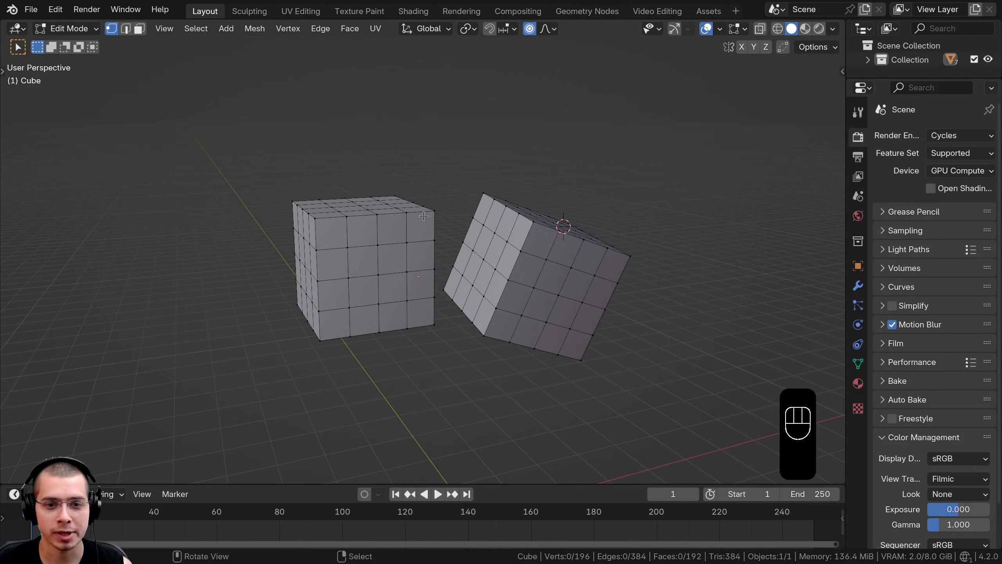
middle_click_drag(498, 229, 421, 247)
key("Tab")
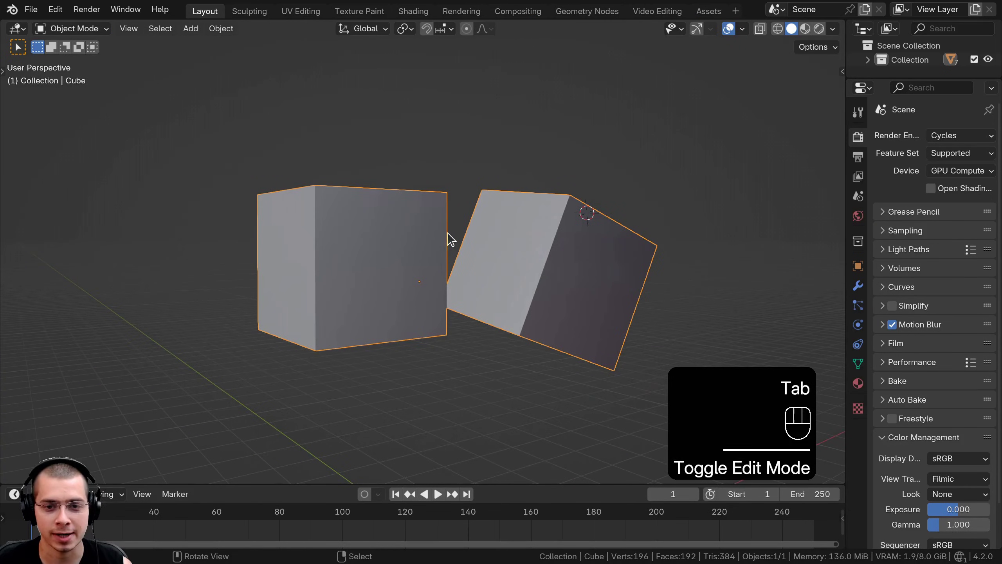
key("Tab")
key("a")
middle_click_drag(362, 201, 244, 201)
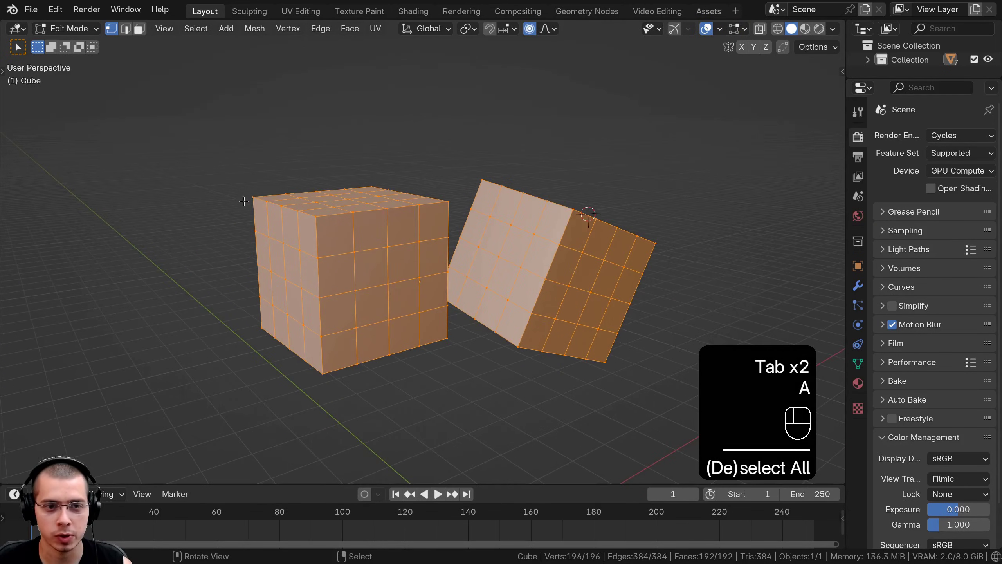
Step: Try to move the upright cube's top corner vertex with a smooth proportional size of about 5.14 m
left_click(252, 195)
scroll(252, 195, "down", 2)
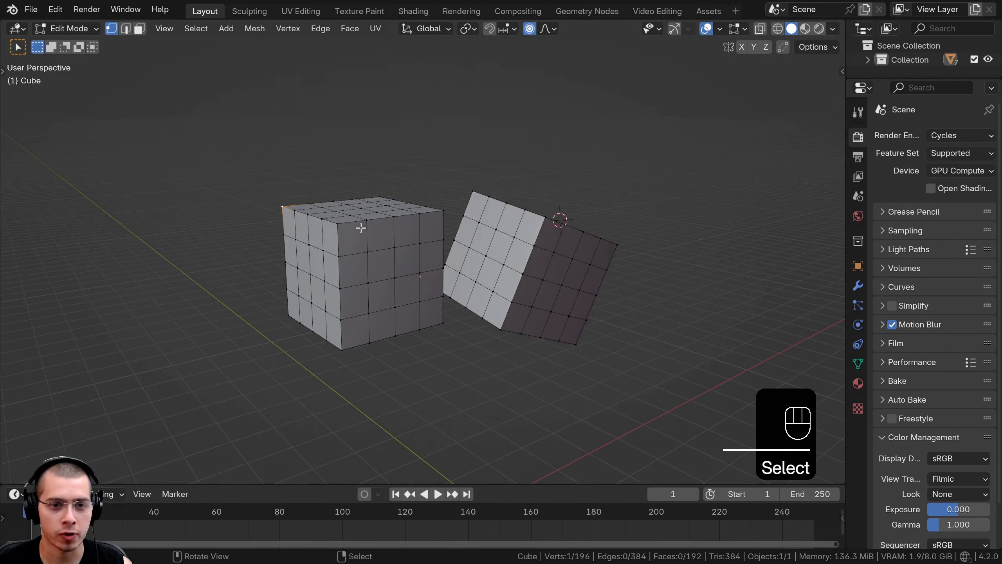
key("g")
scroll(296, 198, "up", 14)
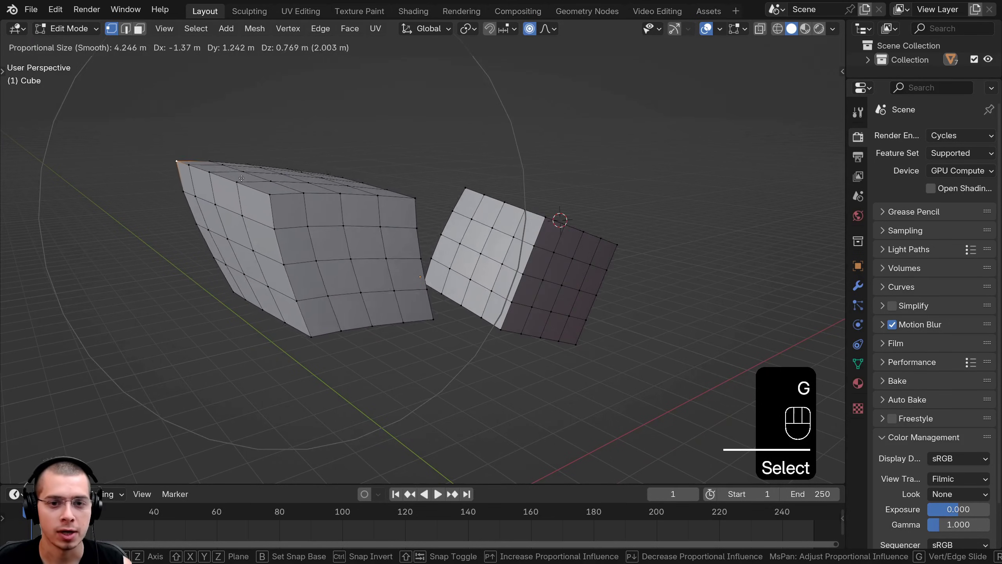
scroll(355, 201, "down", 3)
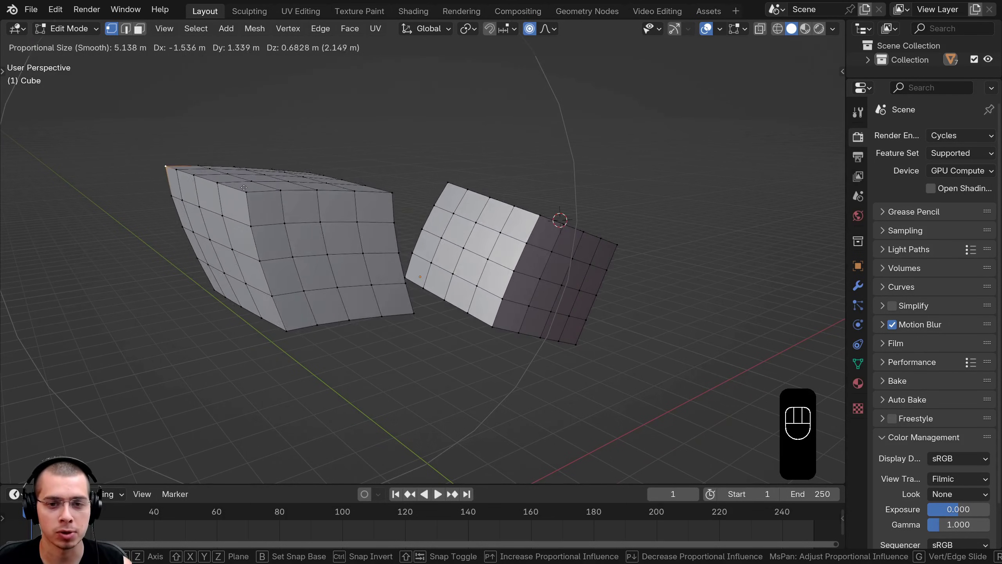
right_click(242, 191)
middle_click_drag(461, 278, 431, 280)
scroll(431, 280, "up", 3)
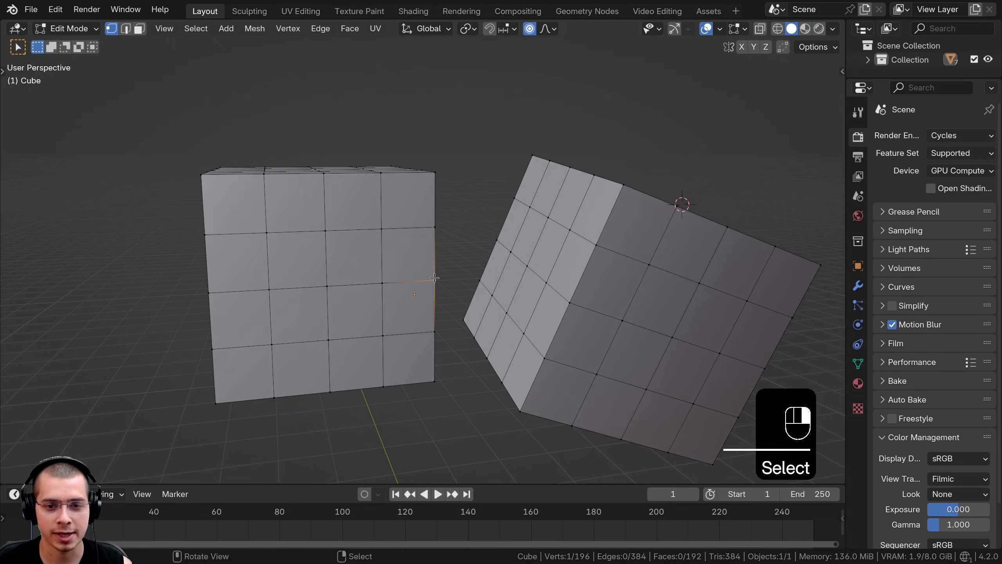
Step: Enable Connected Only for proportional editing and try moving the upright cube's top corner vertex with a proportional size of about 6.2 m
left_click(554, 30)
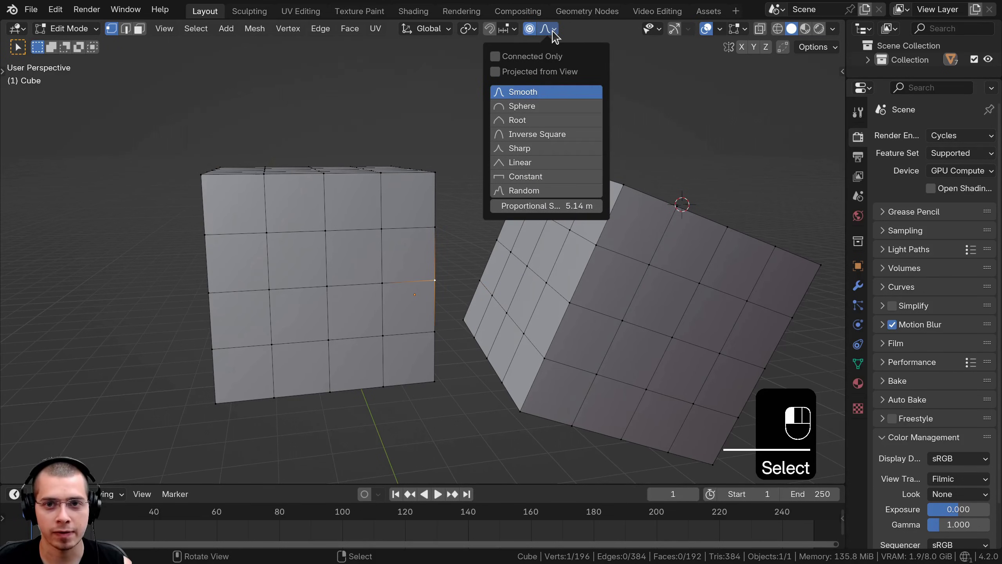
scroll(324, 197, "down", 4)
middle_click_drag(319, 211, 299, 202, "shift")
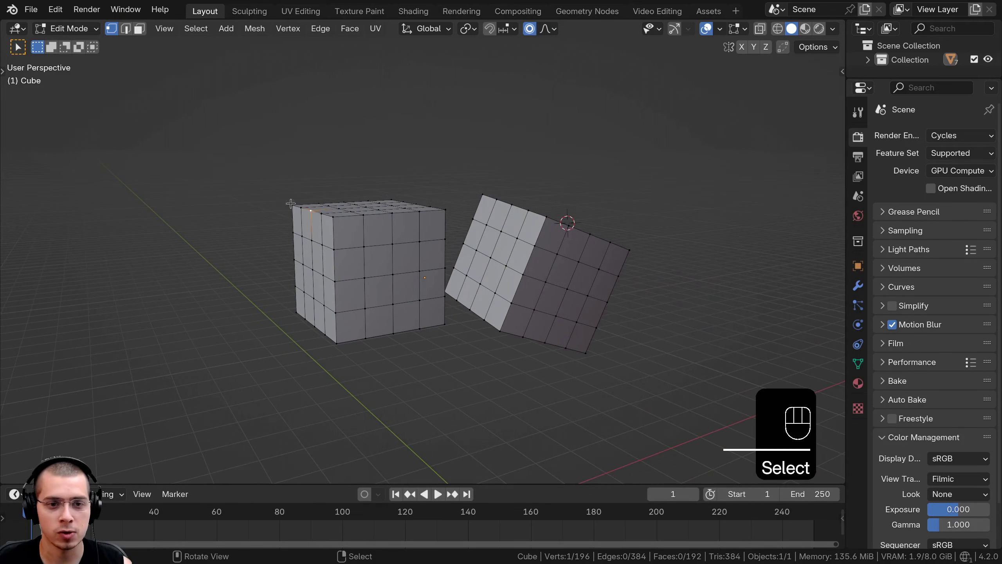
key("g")
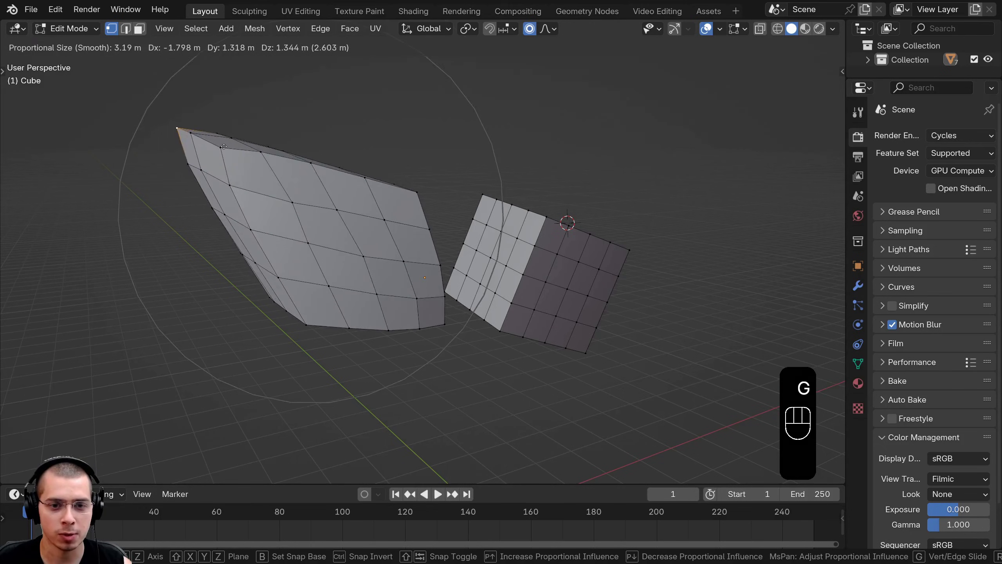
scroll(166, 146, "down", 4)
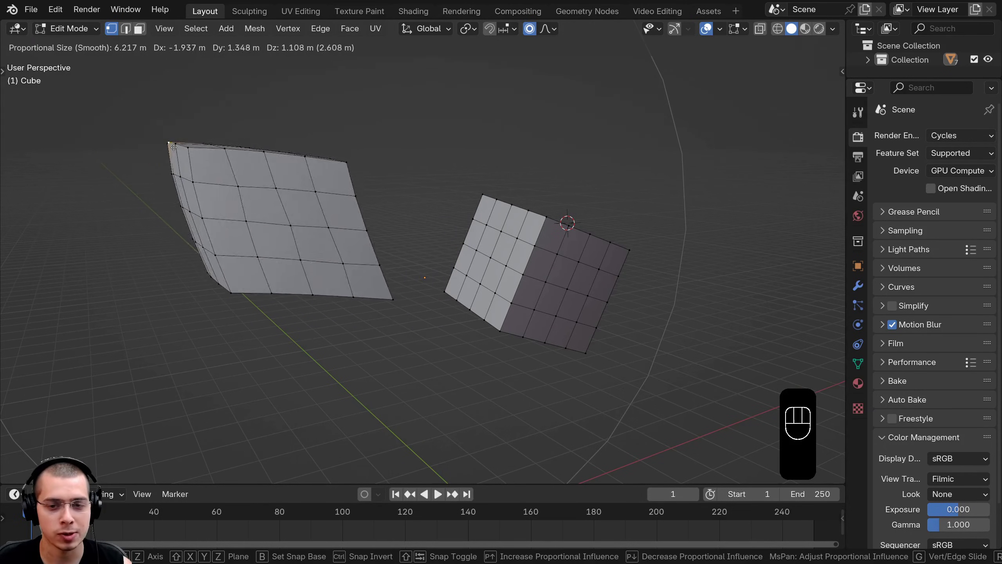
right_click(385, 168)
key("g")
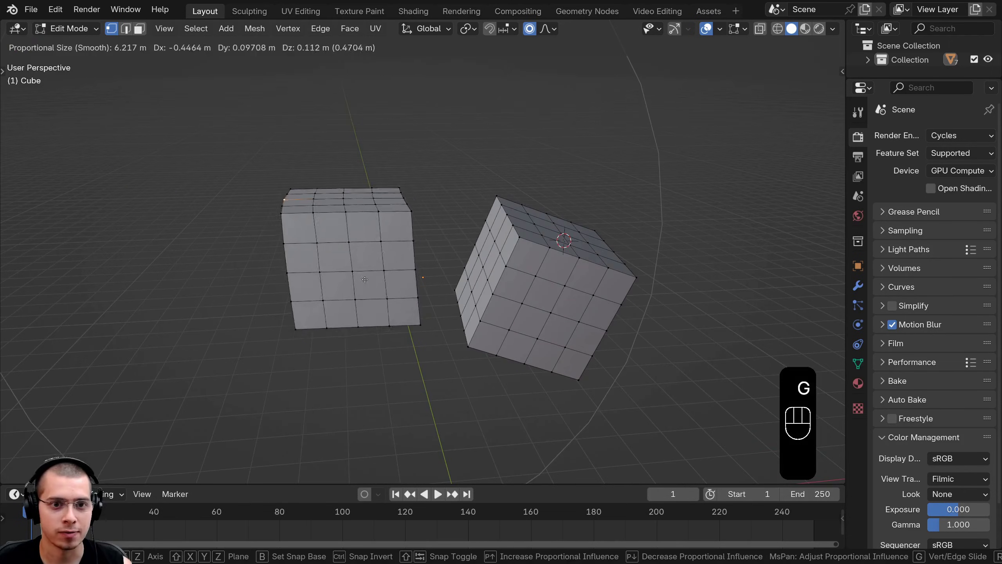
right_click(306, 264)
Step: Join the two cubes with an edge between vertices on their facing sides, and clear the selection
middle_click_drag(410, 276, 513, 262)
scroll(447, 284, "up", 3)
left_click(449, 242)
key("a")
key("a")
key("a")
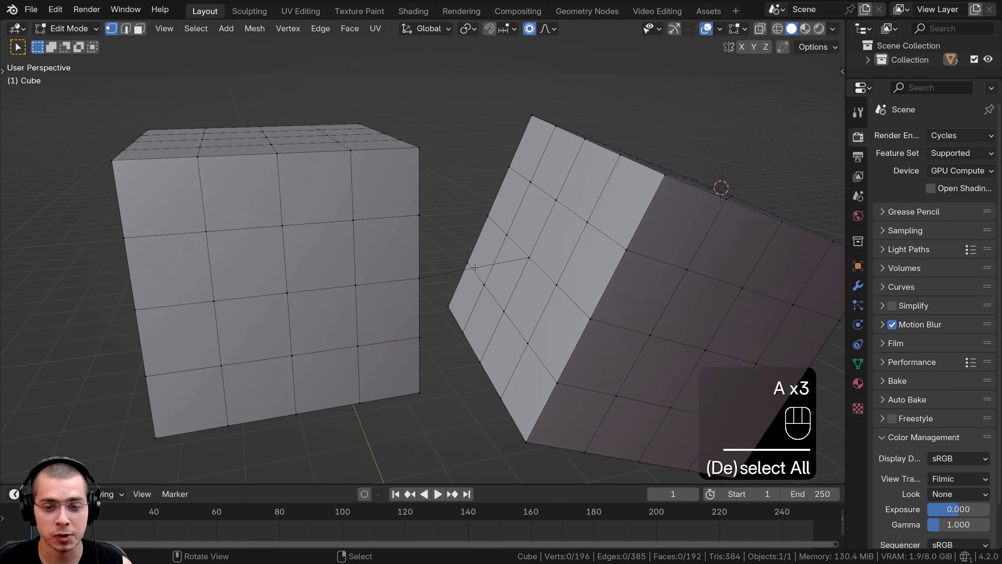
Step: Try to move a top corner vertex of the joined upright cube with a proportional size of about 6.84 m
scroll(462, 268, "down", 4)
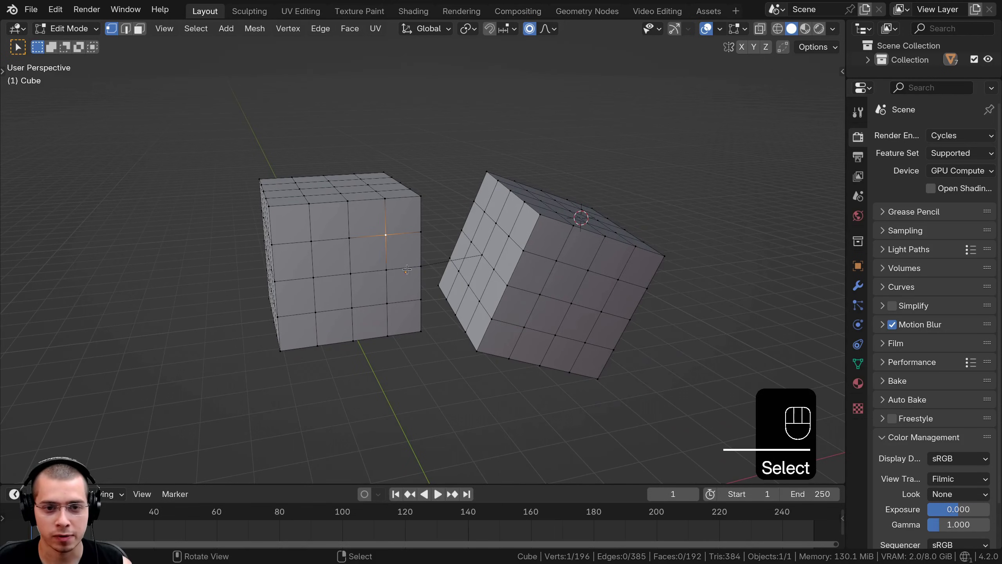
key("g")
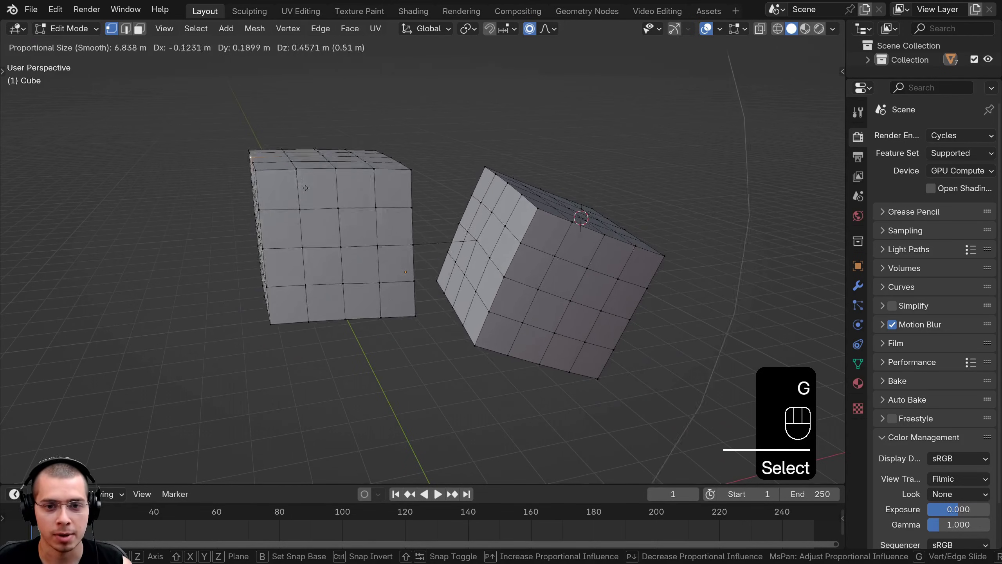
right_click(277, 178)
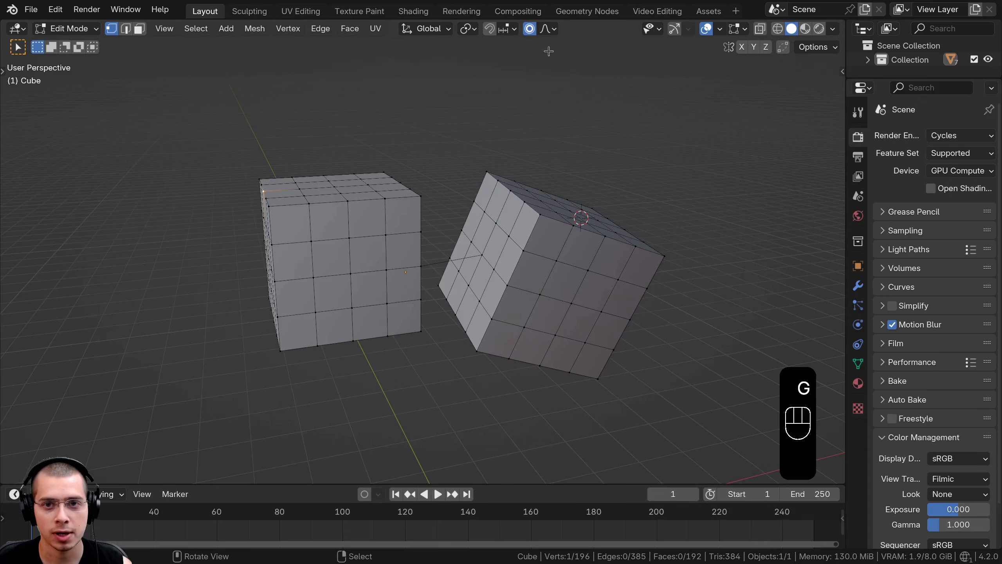
Step: Look at the Projected from View option among the proportional editing falloff settings
left_click(548, 29)
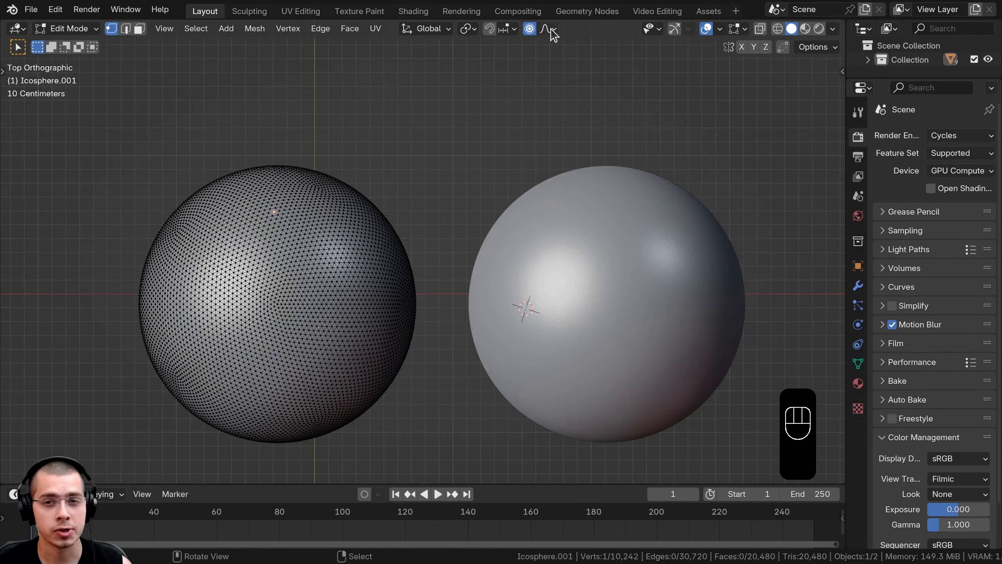
left_click(549, 29)
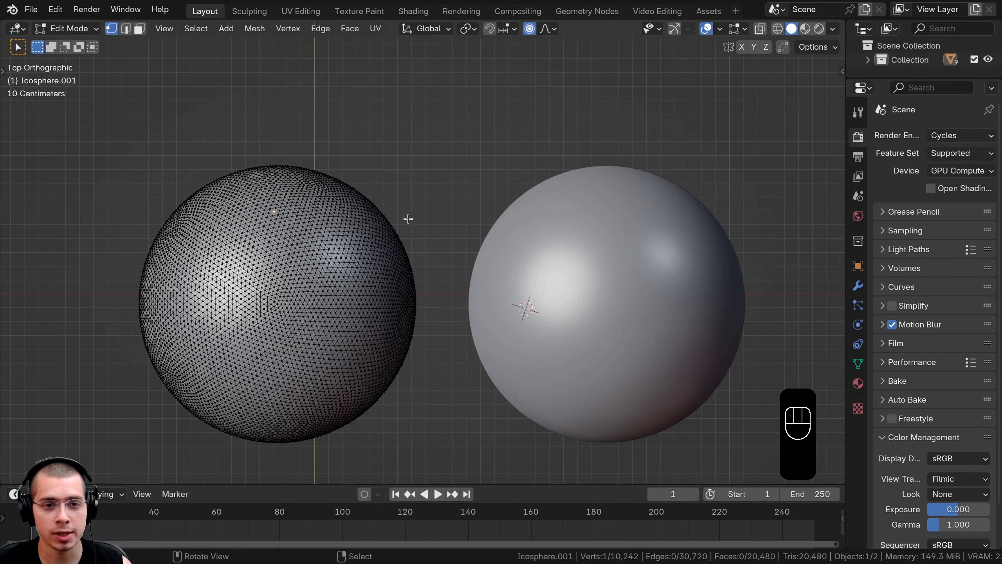
middle_click_drag(468, 237, 482, 258, "shift")
left_click(546, 29)
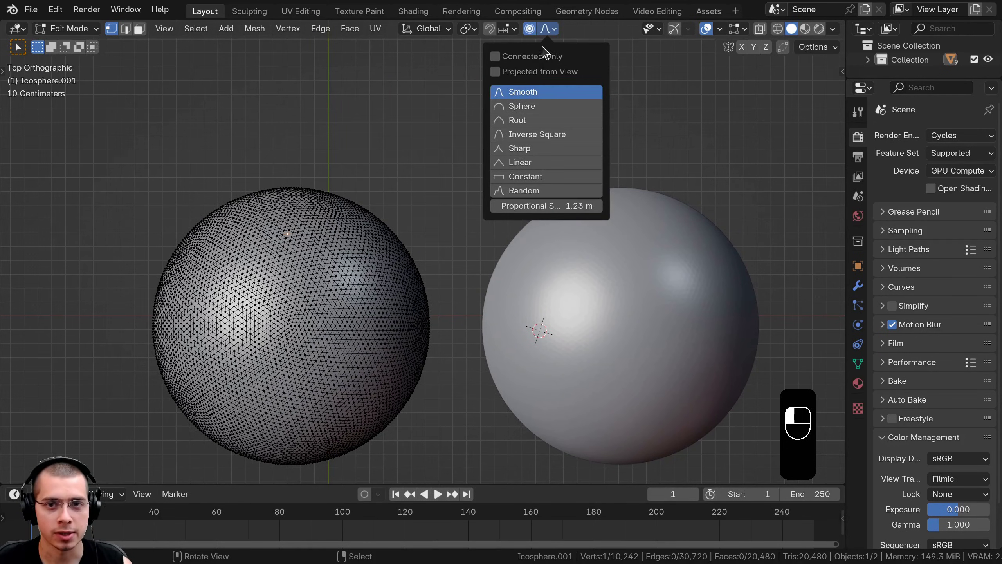
left_click(534, 80)
Step: In top view, pull the first ico sphere's upper vertex about 1.65 m along Y with a proportional size of about 1.35 m
scroll(297, 262, "down", 2)
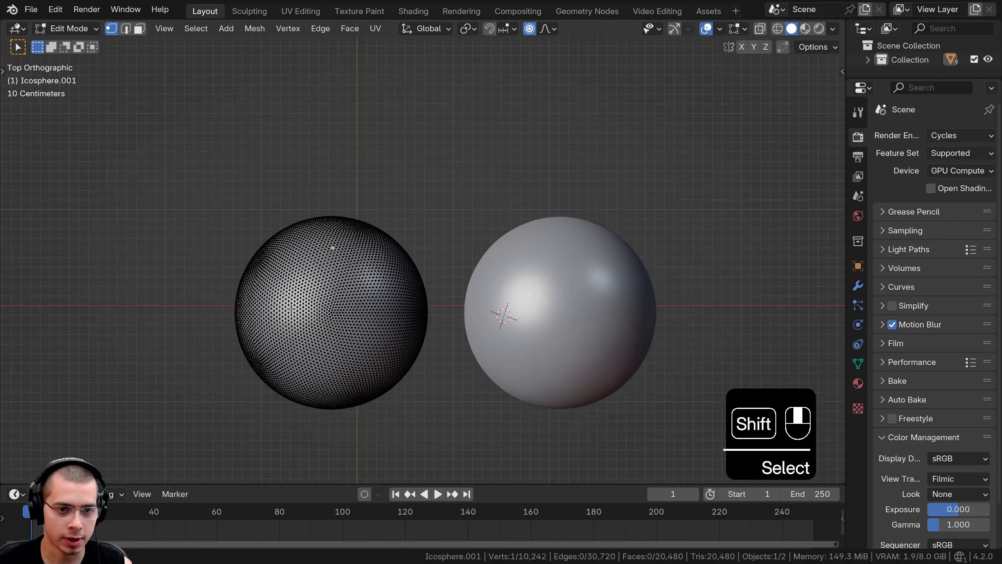
middle_click_drag(320, 248, 303, 326, "shift")
key("g")
scroll(303, 233, "down", 1)
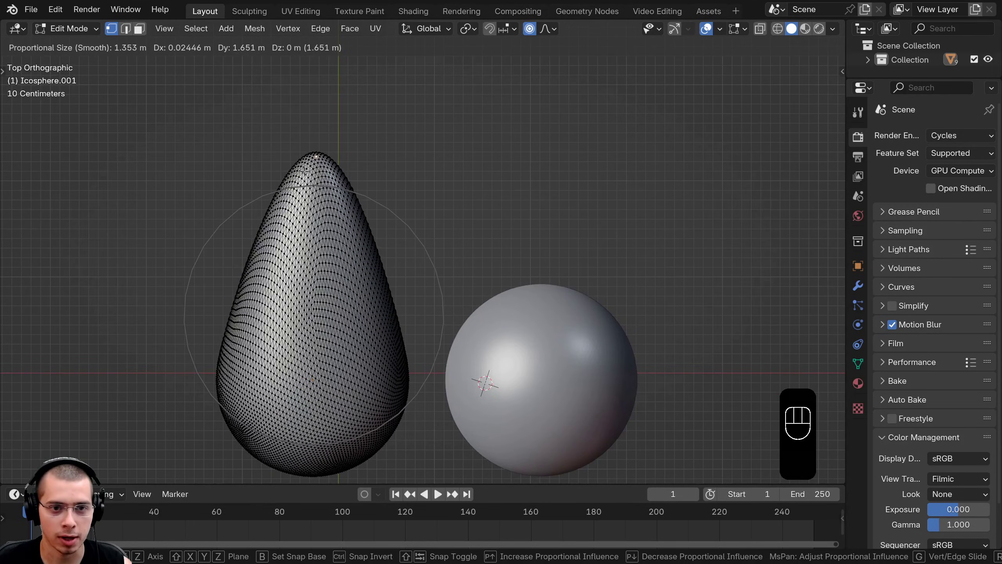
left_click(307, 169)
Step: Switch to editing the second ico sphere, select a vertex in its upper part, and enable Projected from View
key("Tab")
left_click(522, 341)
middle_click_drag(522, 340, 416, 291, "shift")
scroll(418, 288, "up", 2)
key("Tab")
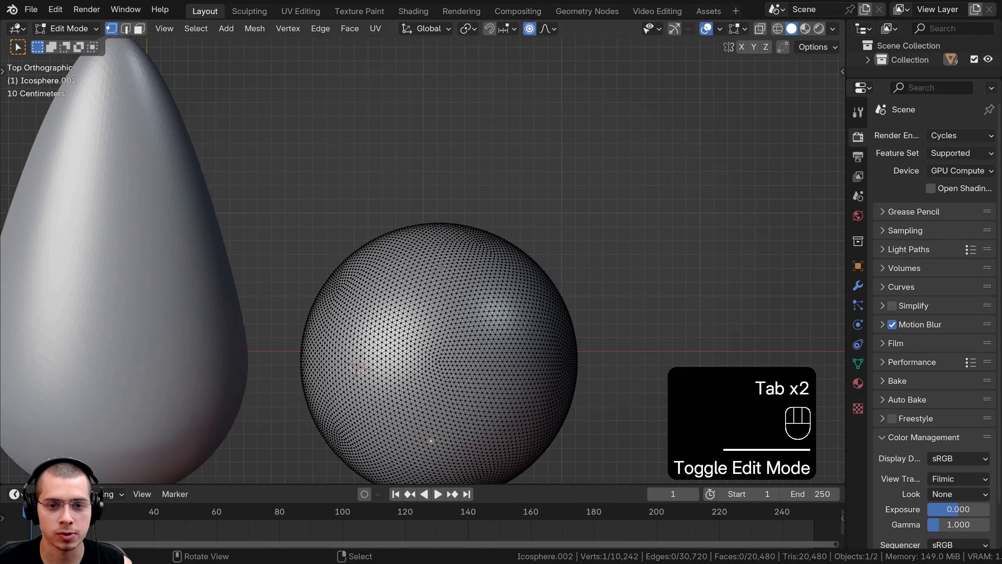
left_click(440, 266)
left_click(550, 29)
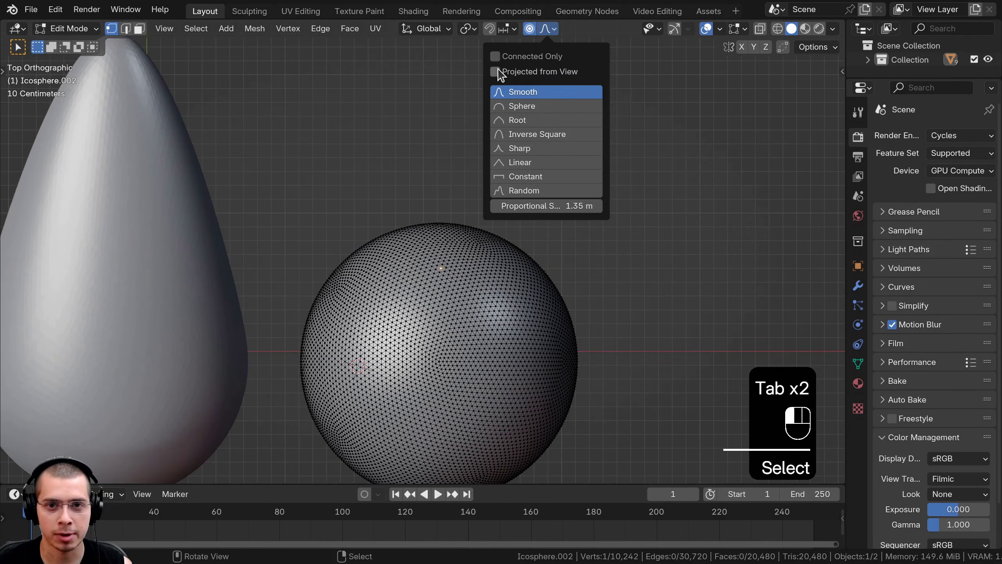
left_click(515, 73)
Step: Pull the second sphere's selected vertex up along Y with a 1.35 m proportional size, and return to Object Mode
scroll(434, 280, "down", 1)
middle_click_drag(434, 280, 413, 245, "shift")
key("g")
left_click(439, 111)
key("Tab")
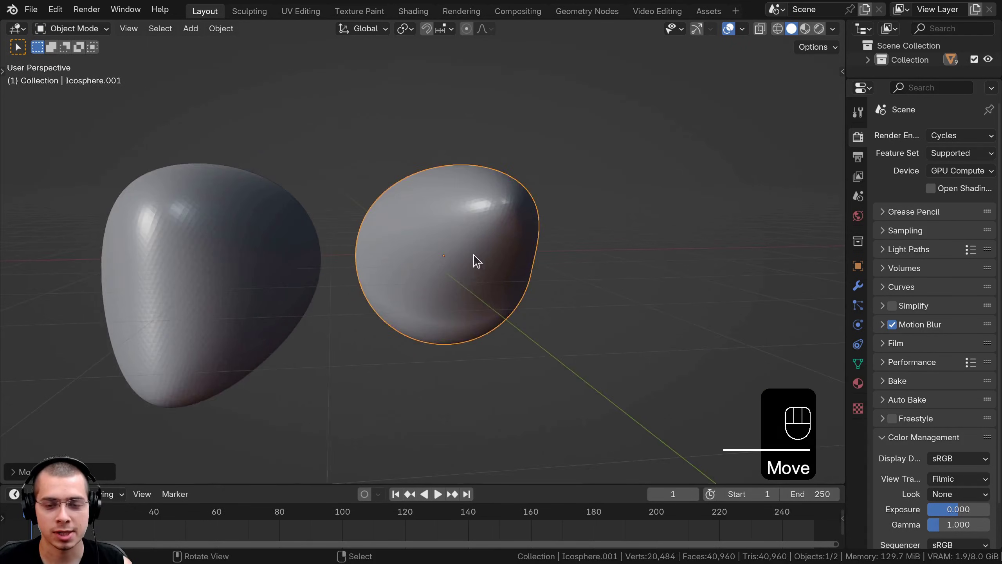
Step: Compare the shapes of the two stretched spheres from several angles
middle_click_drag(476, 261, 482, 167)
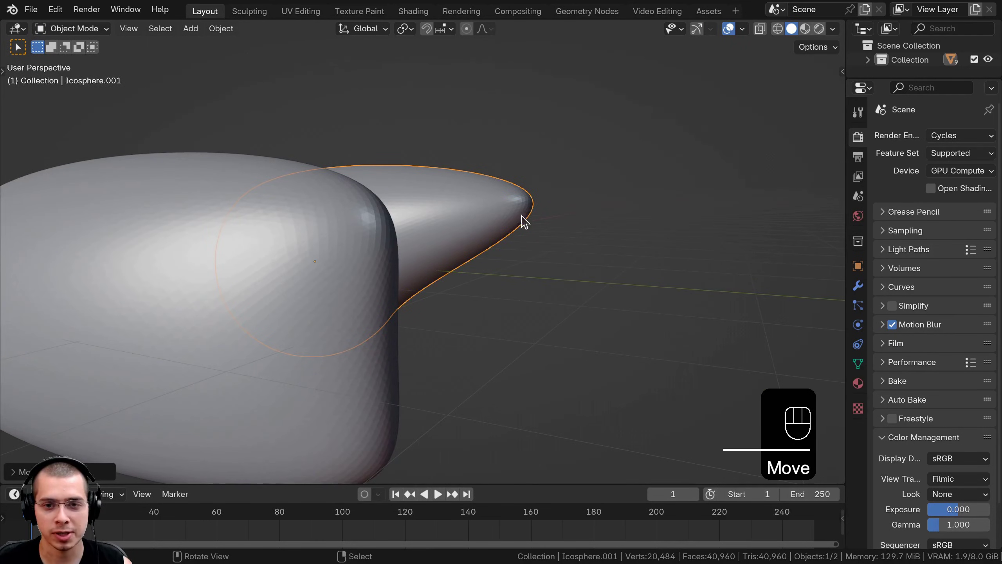
middle_click_drag(522, 224, 462, 190)
middle_click_drag(448, 281, 475, 162)
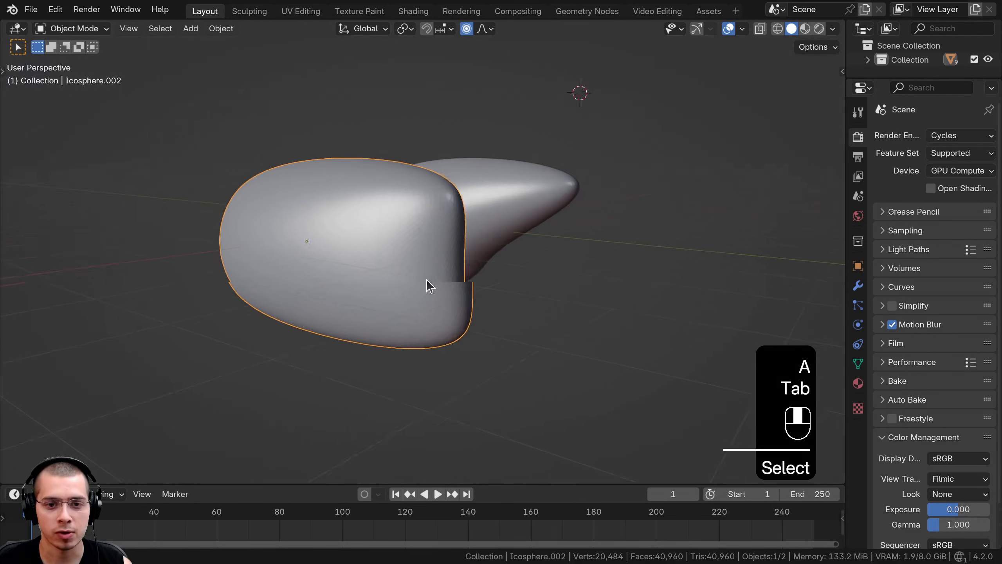
Step: Box-select vertices at the pulled end of the second sphere to examine how they moved, and clear the selection
key("Tab")
key("a")
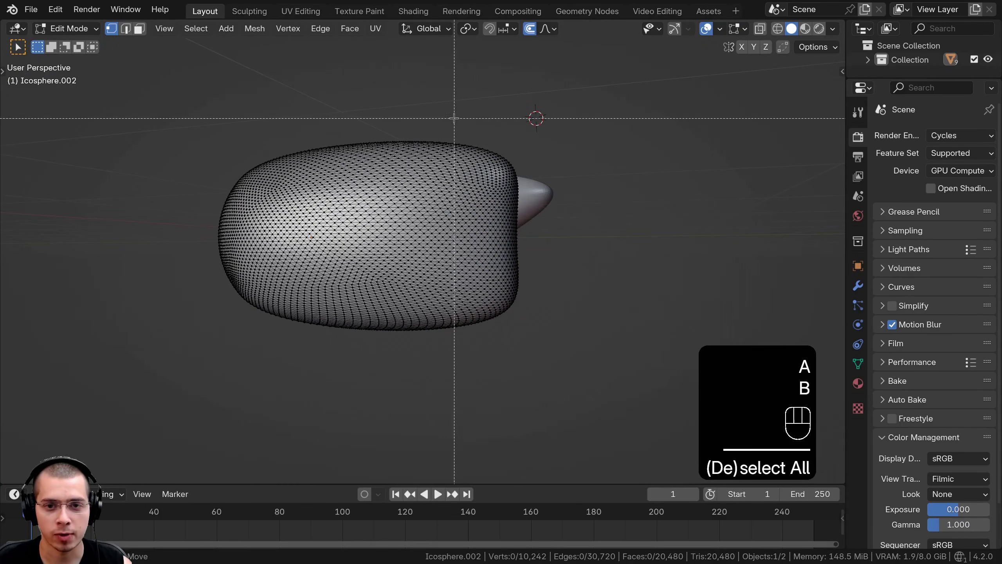
key("b")
left_click_drag(454, 119, 526, 197)
scroll(526, 197, "up", 1)
key("b")
left_click_drag(550, 369, 465, 215)
middle_click_drag(465, 215, 376, 230)
key("a")
key("Tab")
key("a")
Step: Scale the head model's mesh around the nose bridge by about 1.23 with a smooth proportional size of 1.35 m
middle_click_drag(500, 230, 398, 280)
key("g")
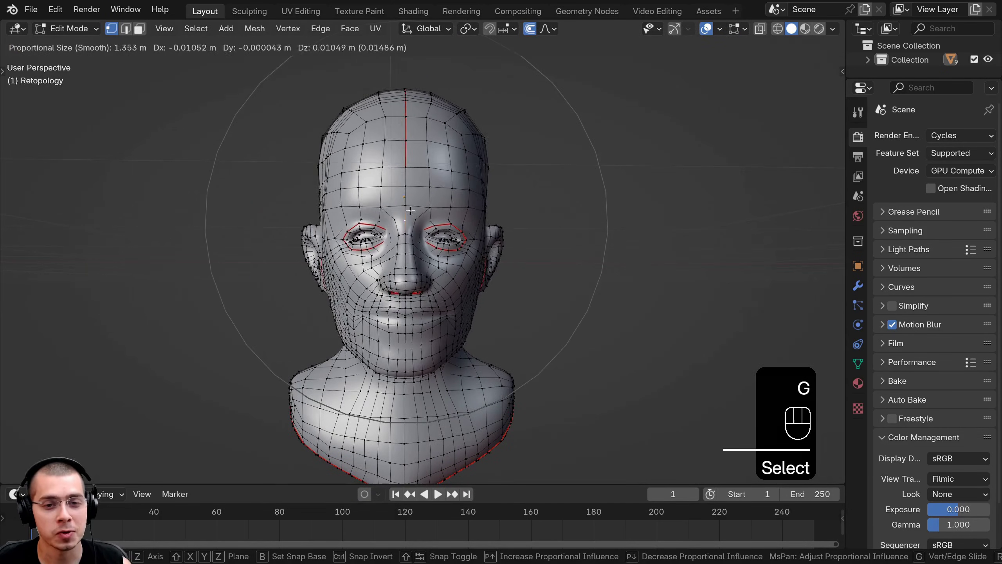
key("s")
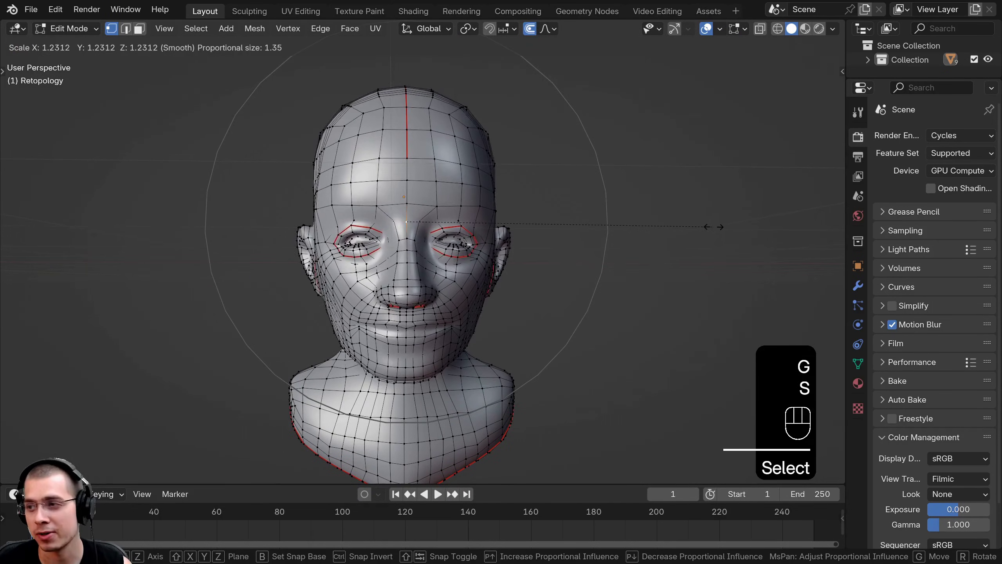
left_click(705, 224)
Step: Move part of the head model with proportional editing, and try another move from a different angle
key("g")
left_click(542, 194)
middle_click_drag(542, 194, 347, 217)
scroll(347, 217, "up", 2)
key("g")
right_click(378, 188)
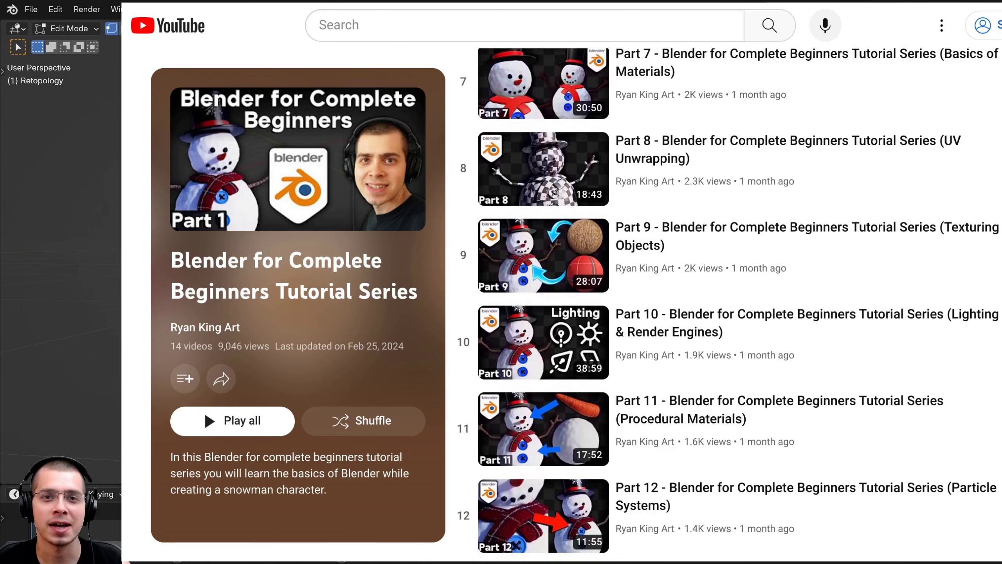
scroll(750, 296, "down", 4)
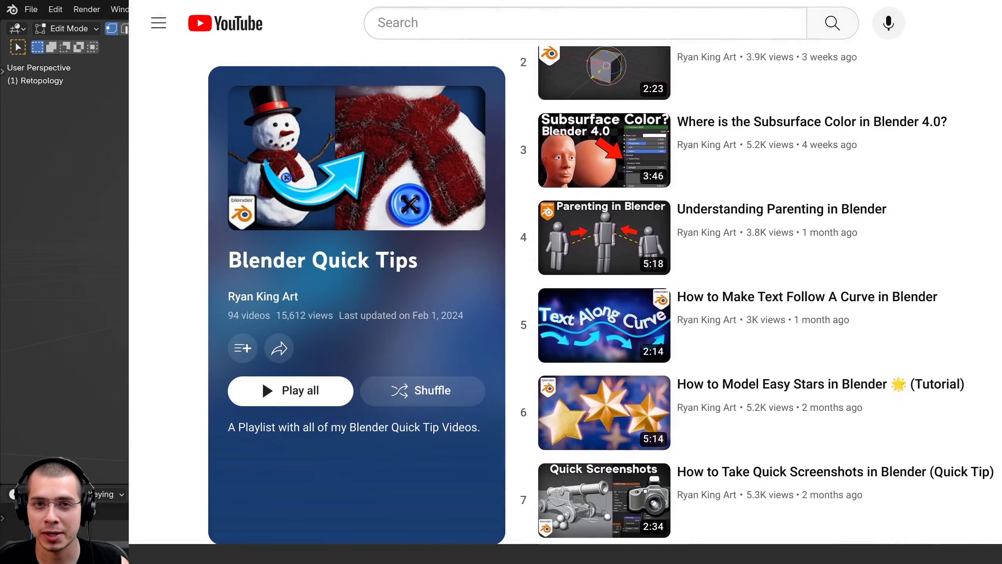